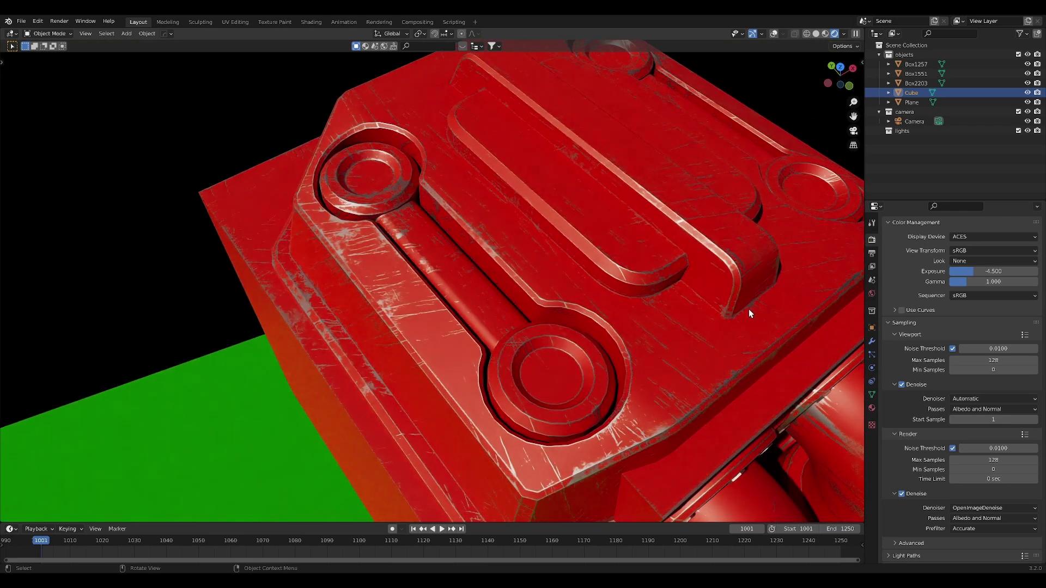
middle_drag(695, 346, 523, 390)
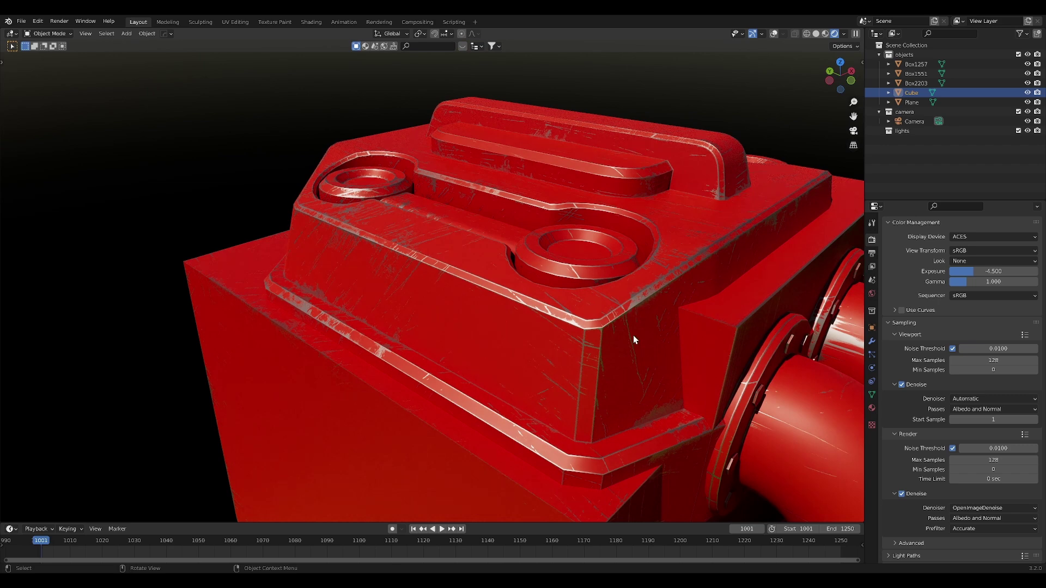
middle_drag(654, 348, 415, 354)
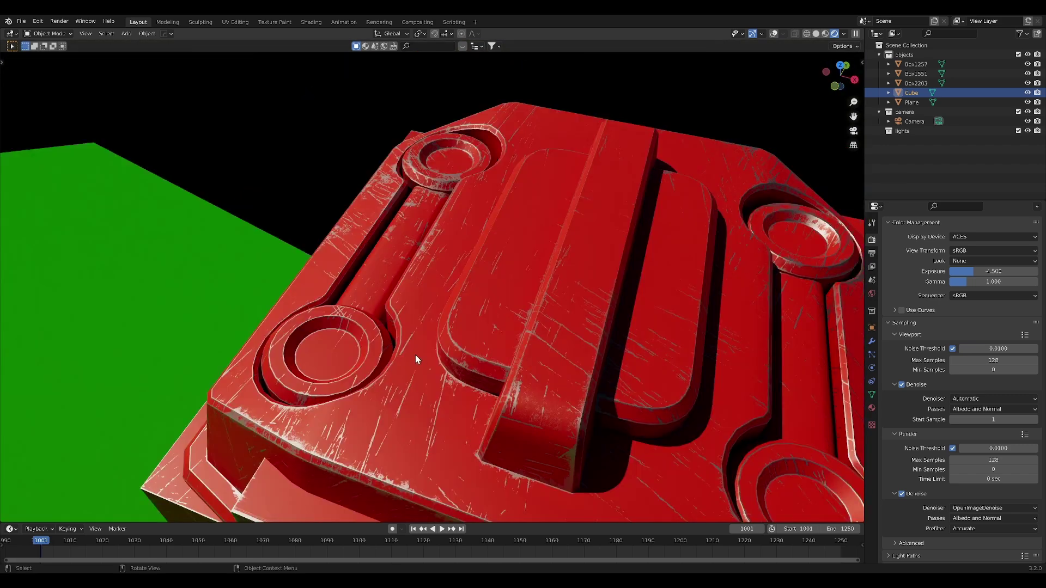
middle_drag(604, 284, 437, 310)
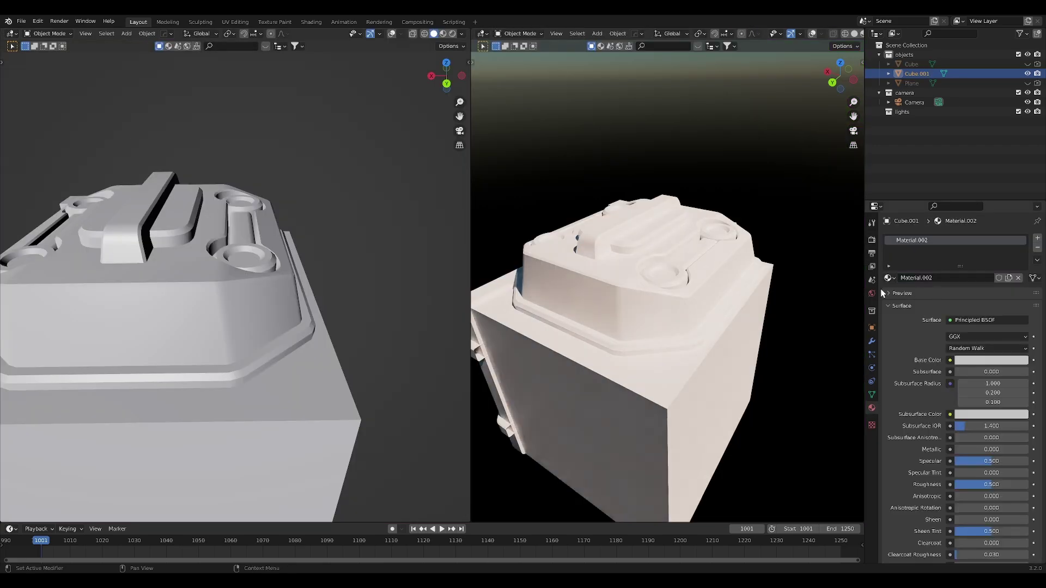
Turn the solid-shaded viewport into a Shader Editor showing Material.002 and hide its sidebar
click(12, 34)
click(55, 132)
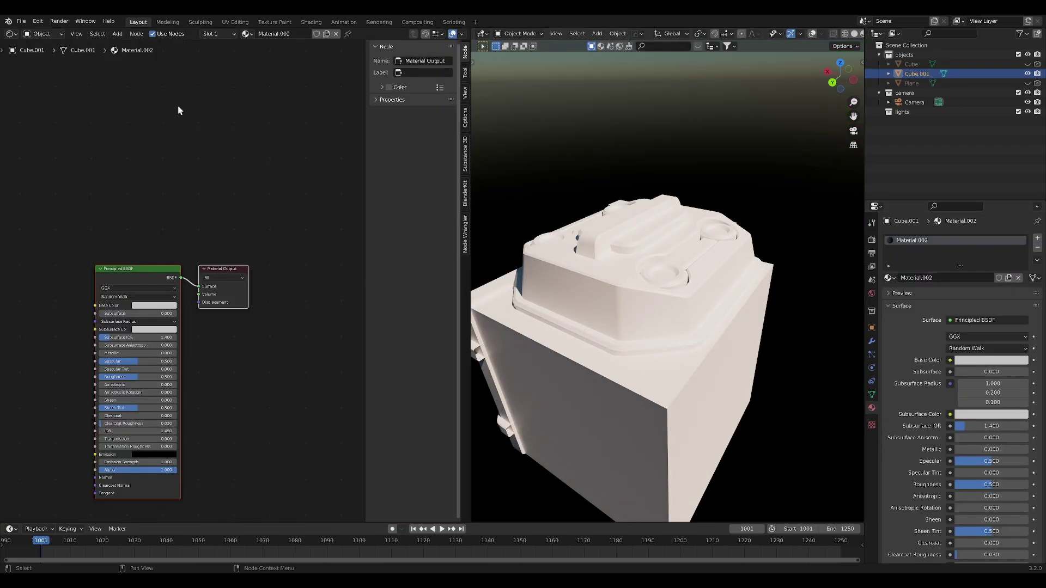
key(n)
key(n)
key(n)
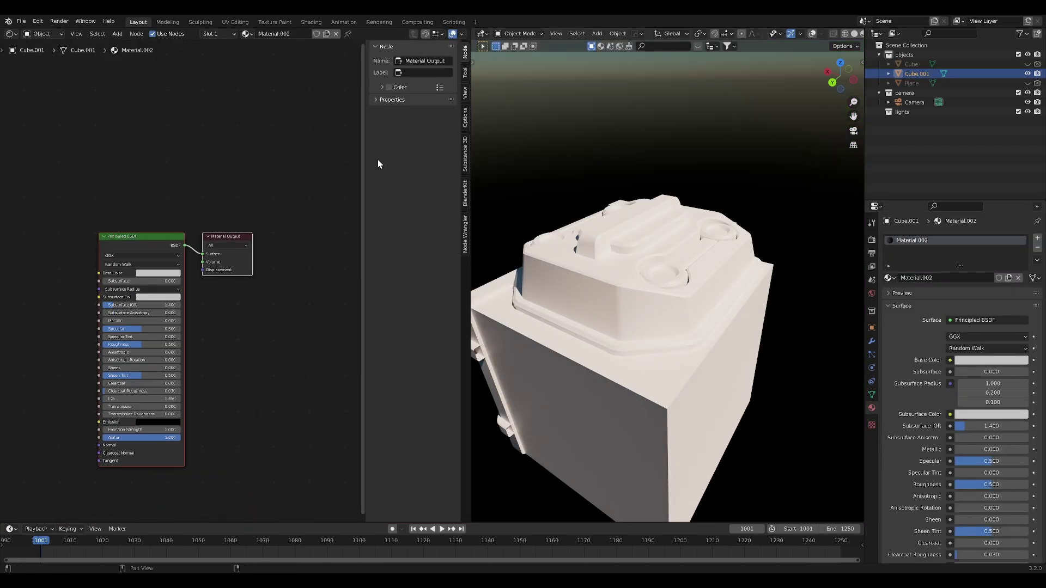
click(280, 155)
middle_drag(225, 180, 308, 103)
scroll(261, 172, up, 5)
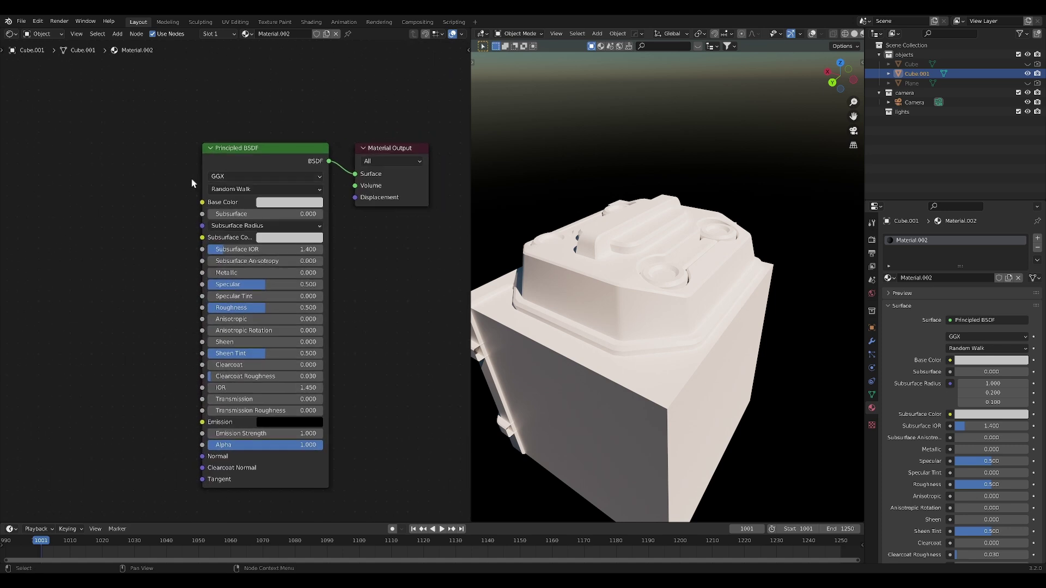
middle_drag(188, 182, 286, 154)
Add a Bevel node in open space ahead of the Principled BSDF
middle_drag(606, 288, 474, 267)
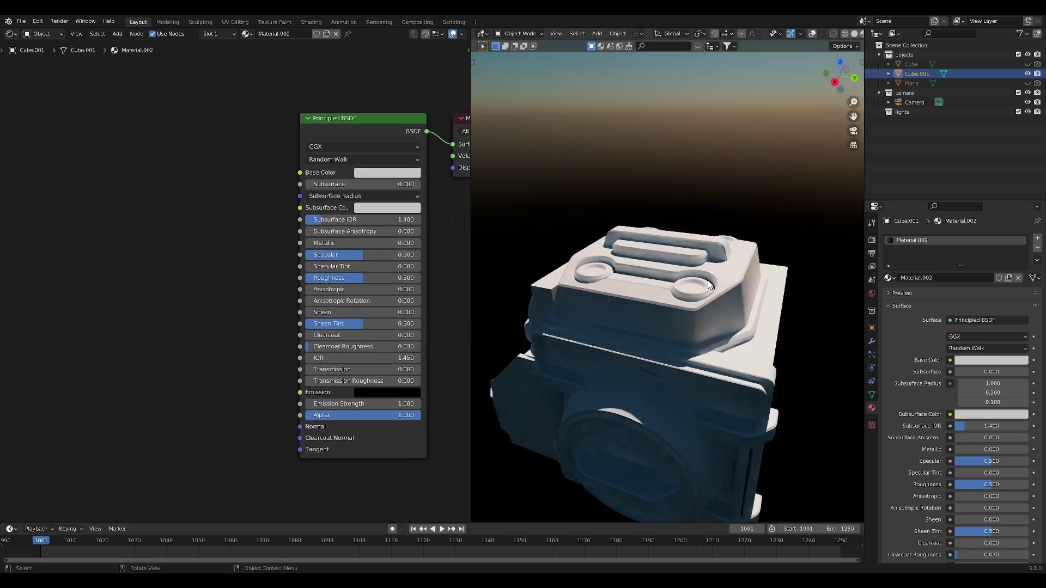
key(shift+a)
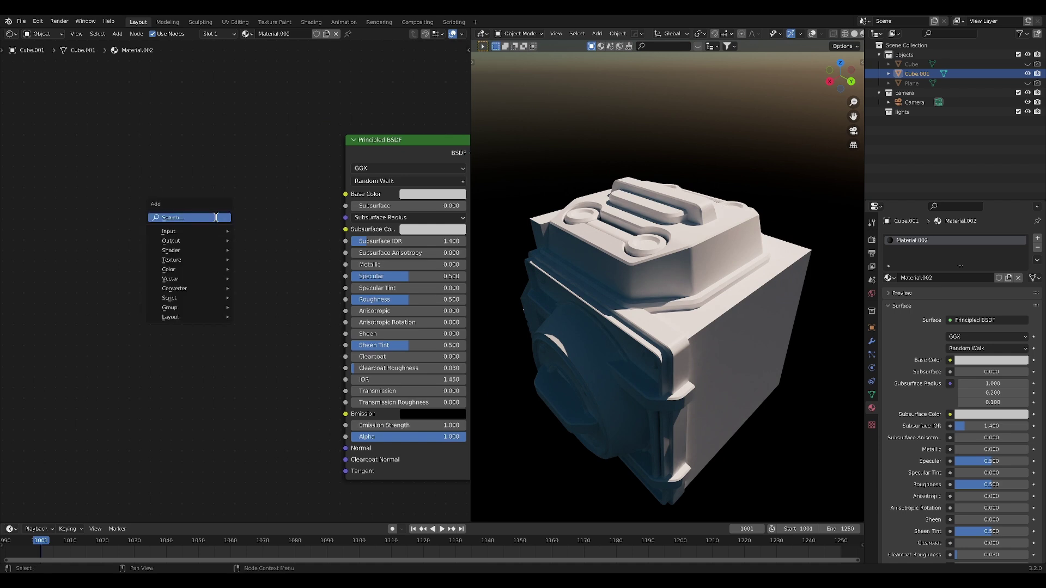
text(bev)
key(Return)
click(112, 202)
middle_drag(126, 215, 277, 216)
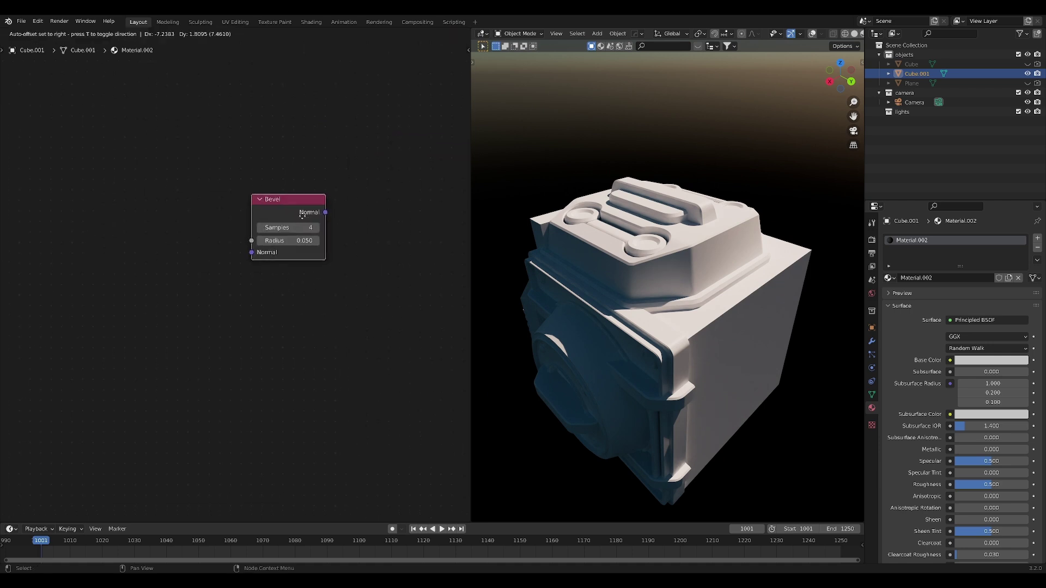
Add a Mix color node beside the Bevel node, with the Bevel's Normal feeding Color1
key(shift+a)
drag(304, 212, 228, 251)
click(260, 208)
text(mix)
key(Return)
click(237, 193)
drag(252, 206, 271, 155)
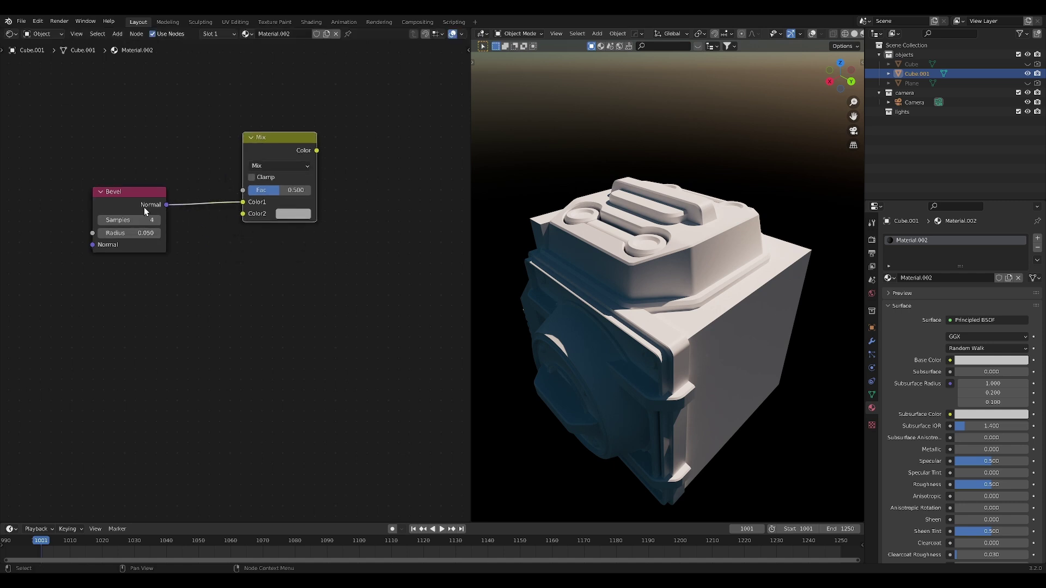
Duplicate the Bevel node below, give the copy radius 0.000 and 2 samples, and set the original to 8 samples
drag(144, 206, 144, 164)
key(shift+d)
click(142, 232)
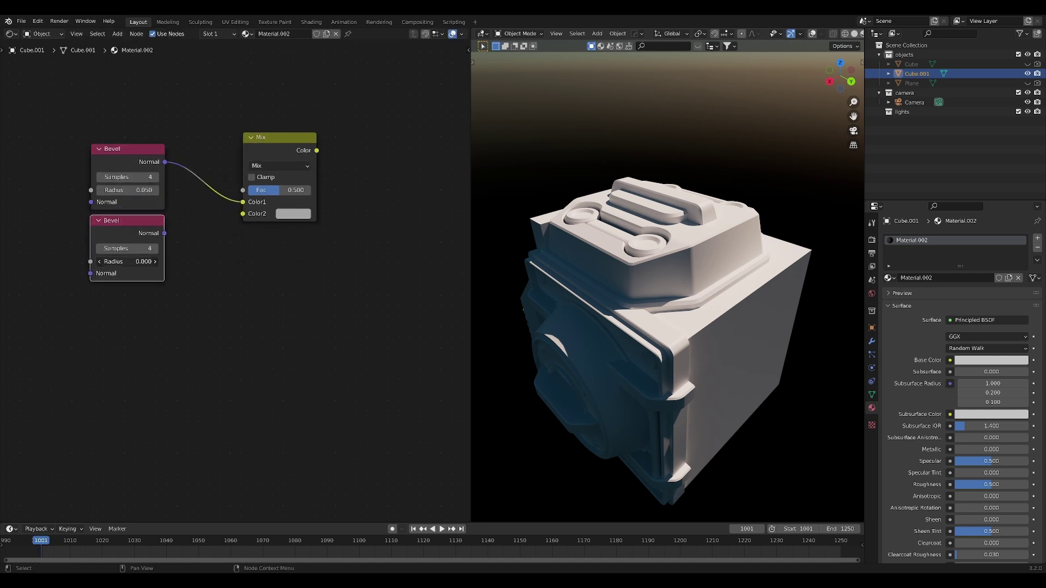
key(BackSpace)
drag(145, 250, 119, 250)
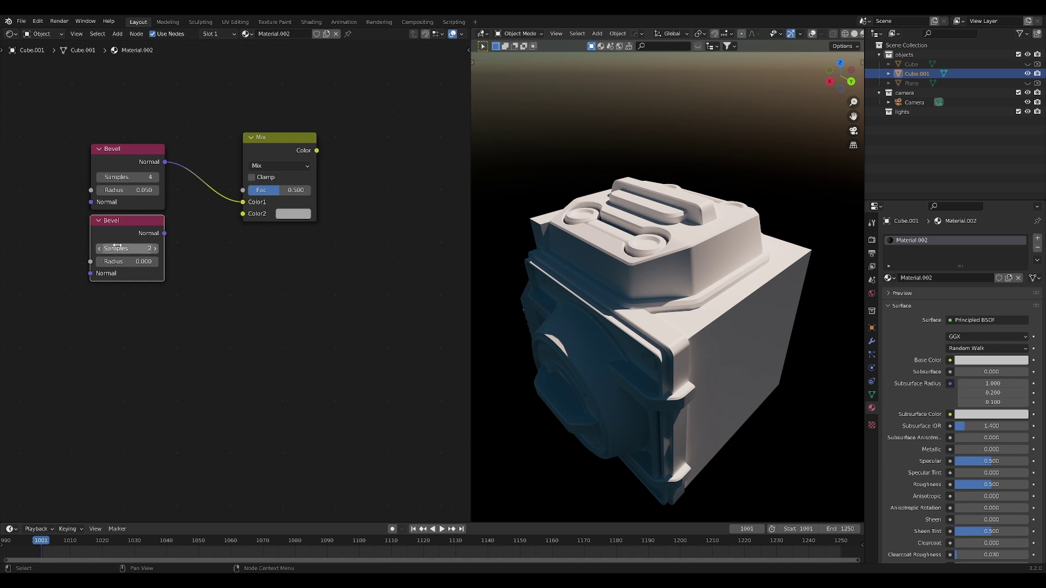
ctrl+scroll(147, 177, up, 4)
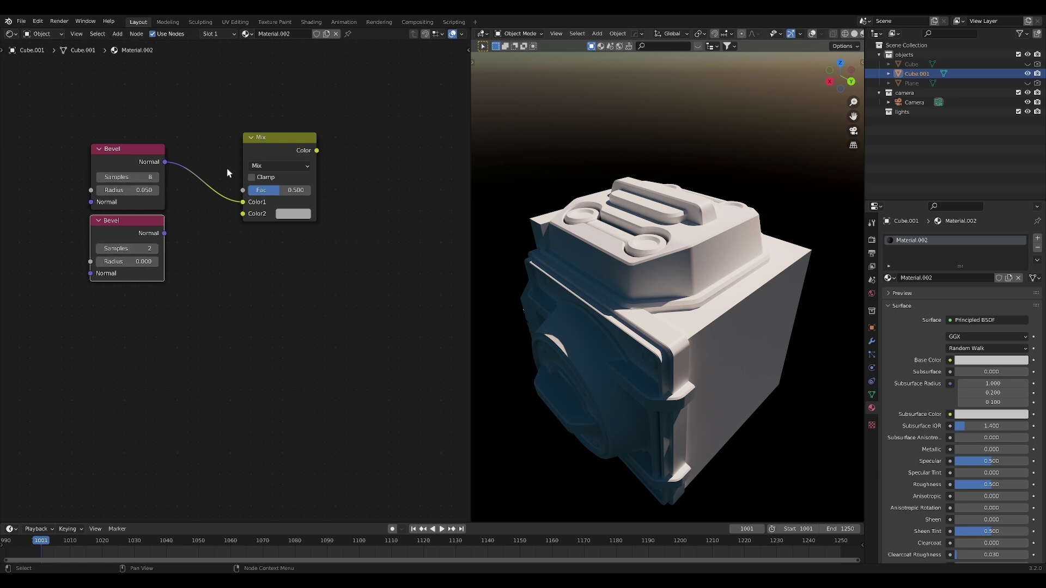
Connect the second Bevel's Normal to the Mix node's Color2, set Fac to 1.000, and preview the Mix output on the model
drag(165, 233, 243, 214)
drag(248, 218, 205, 218)
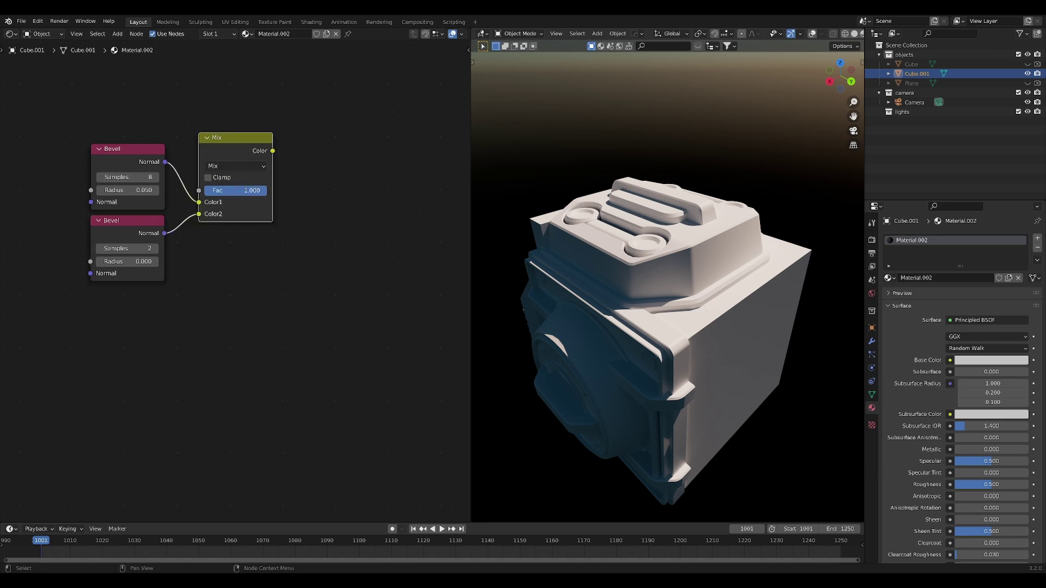
ctrl+shift+click(250, 150)
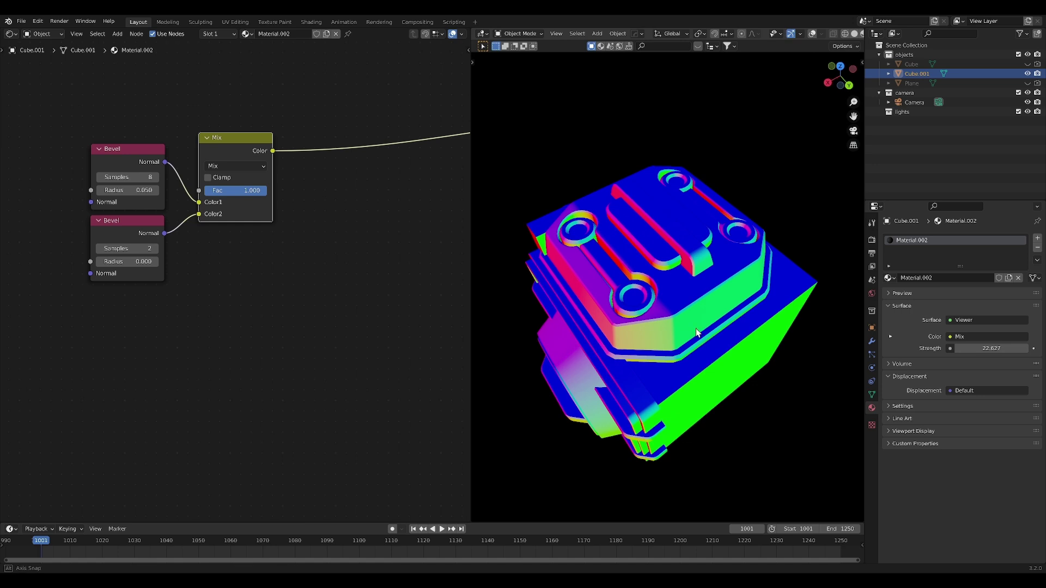
middle_drag(686, 305, 709, 417)
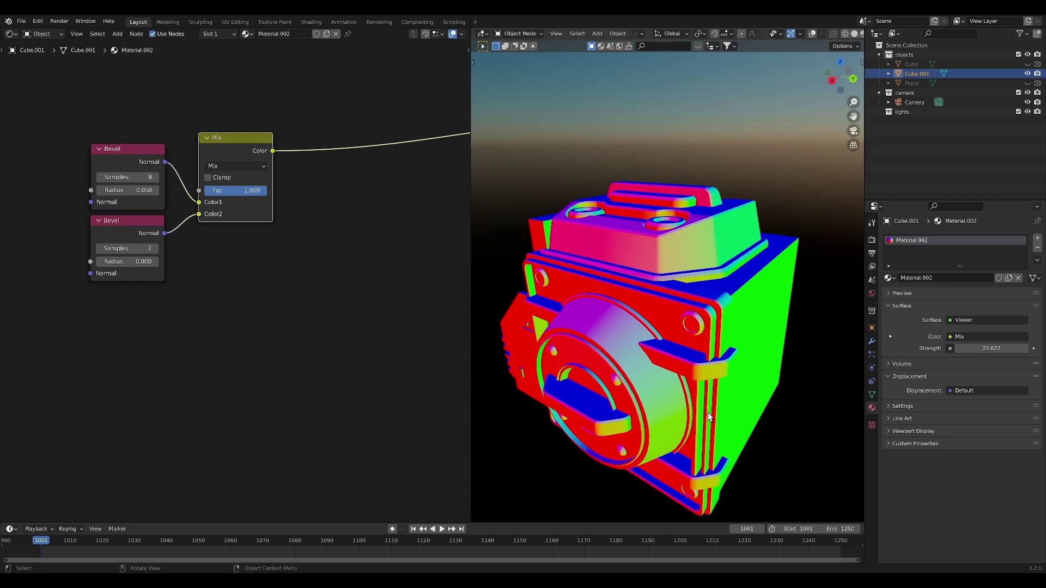
Set the Mix node's blend mode to Difference and check the edge mask around the model
click(247, 166)
click(246, 327)
mouse_move(697, 322)
middle_down()
mouse_move(619, 337)
mouse_move(685, 327)
middle_up()
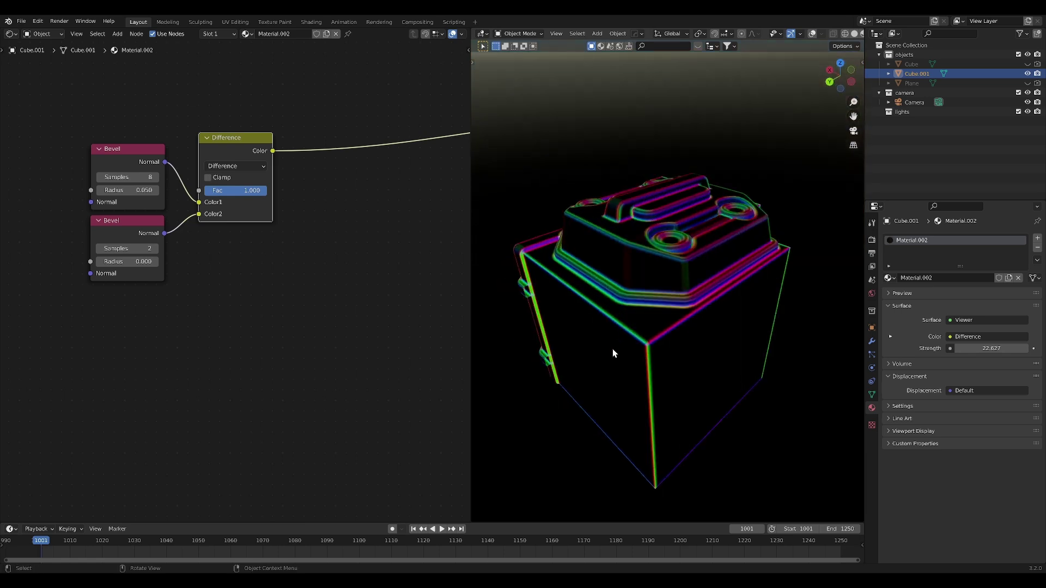
Insert a ColorRamp node between the Difference node's output and the viewer
key(shift+a)
text(ramp)
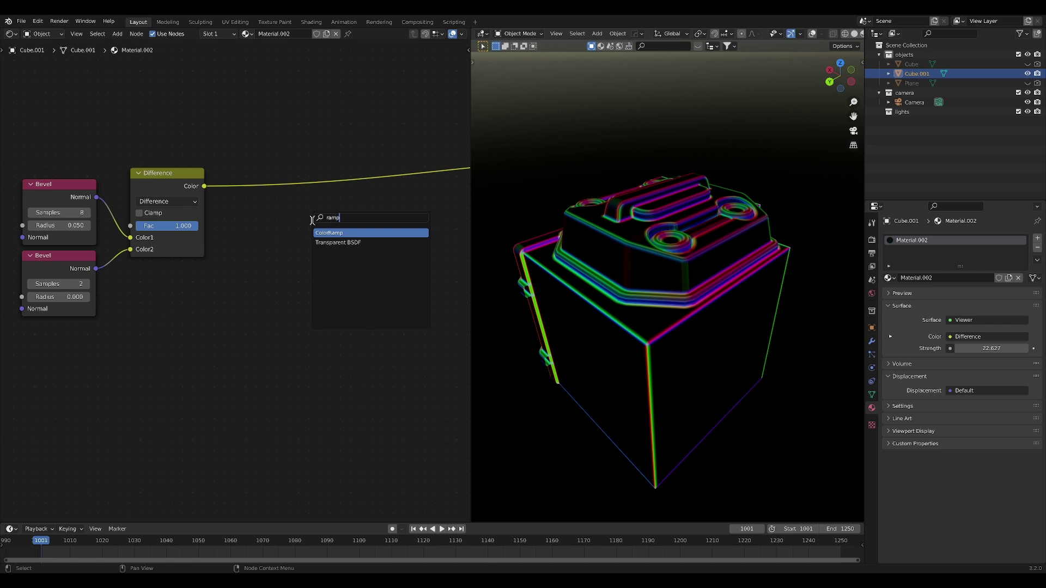
key(Return)
click(252, 168)
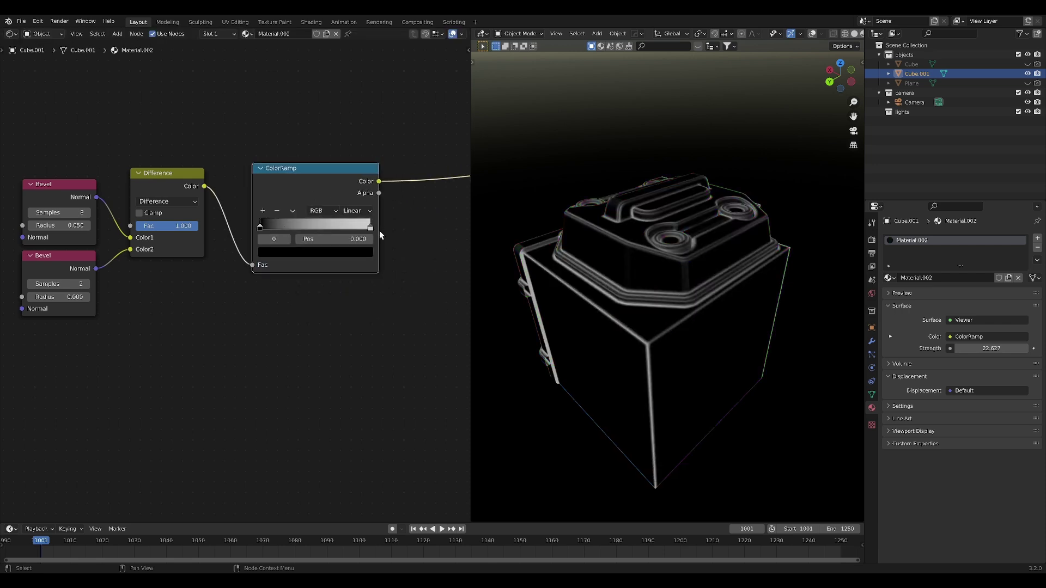
Place the ColorRamp's white stop at 0.190 and set its interpolation to Constant
drag(371, 227, 275, 228)
click(367, 212)
click(372, 270)
middle_drag(743, 285, 720, 296)
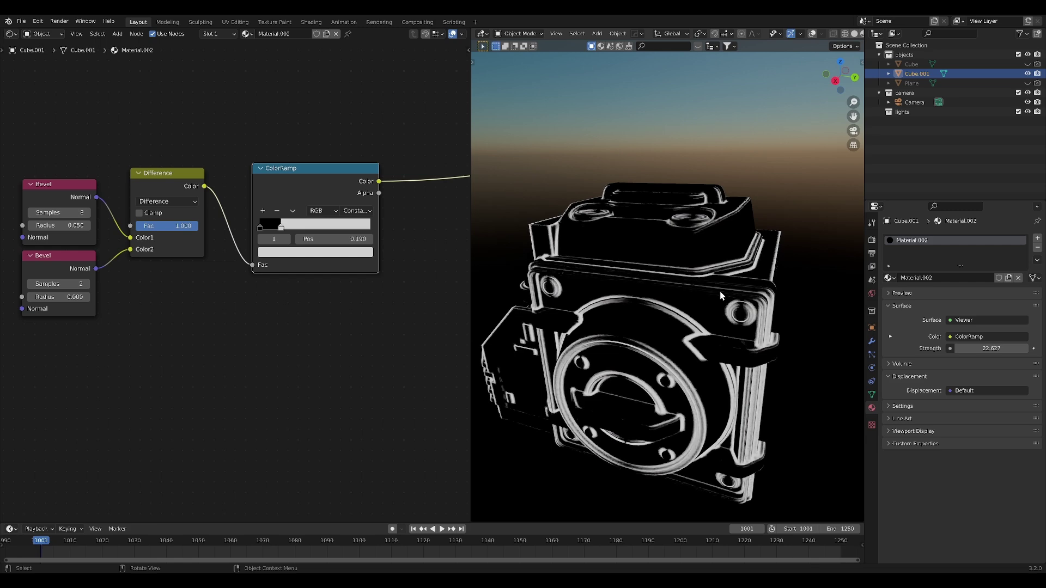
Insert a Separate HSV node between the Difference node and the ColorRamp, and preview its V output
middle_drag(578, 299, 687, 325)
scroll(681, 318, up, 7)
scroll(683, 318, down, 6)
scroll(687, 324, down, 3)
scroll(688, 320, up, 8)
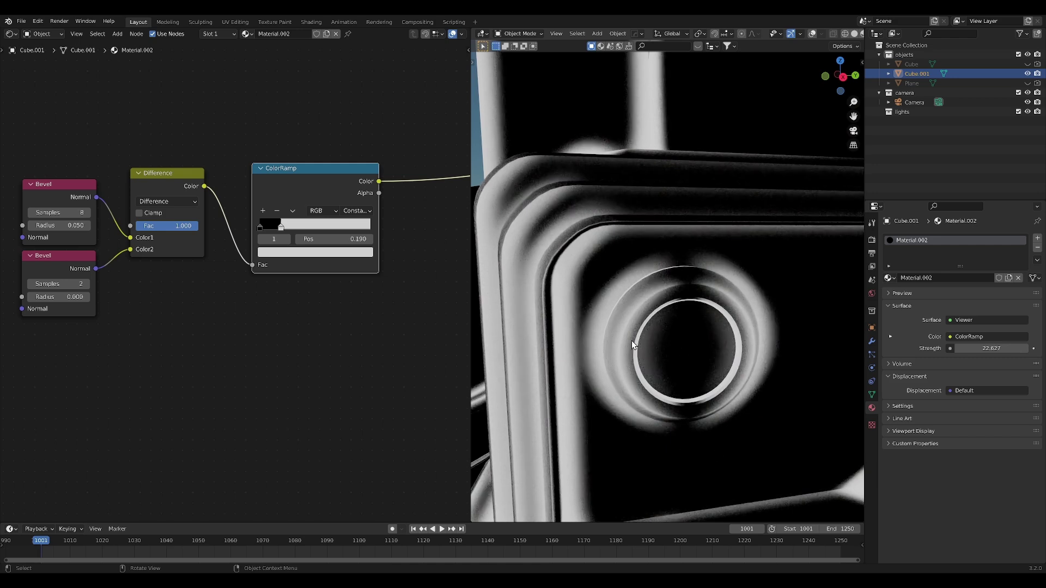
middle_drag(117, 252, 311, 263)
scroll(245, 275, down, 1)
drag(210, 158, 307, 308)
drag(306, 308, 316, 311)
key(g)
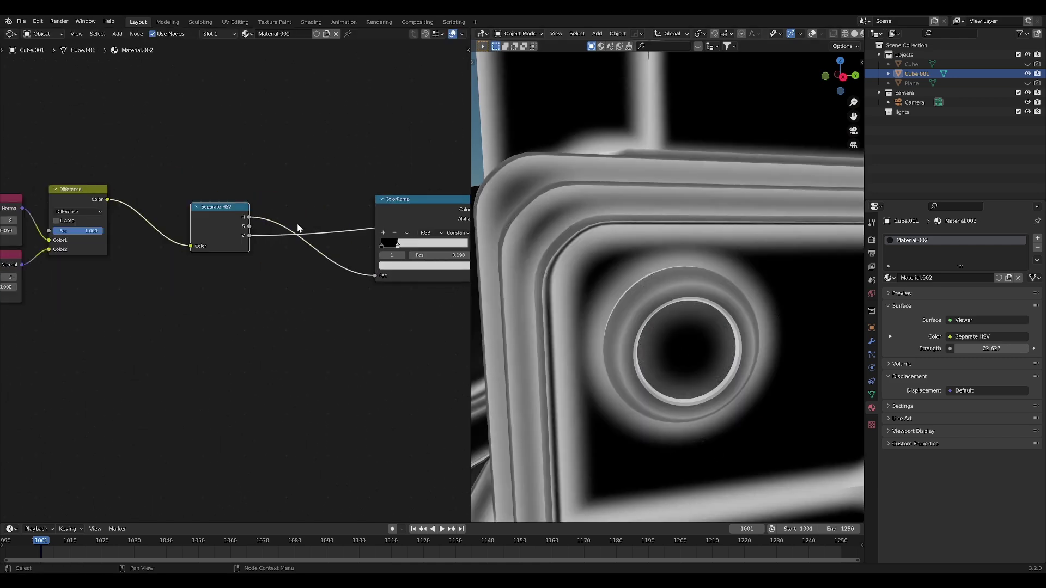
Feed the ColorRamp's Fac from the Separate HSV node's V output instead of H
middle_drag(242, 220, 297, 244)
mouse_move(301, 232)
mouse_down()
mouse_move(316, 234)
mouse_move(305, 213)
mouse_up()
scroll(684, 336, down, 4)
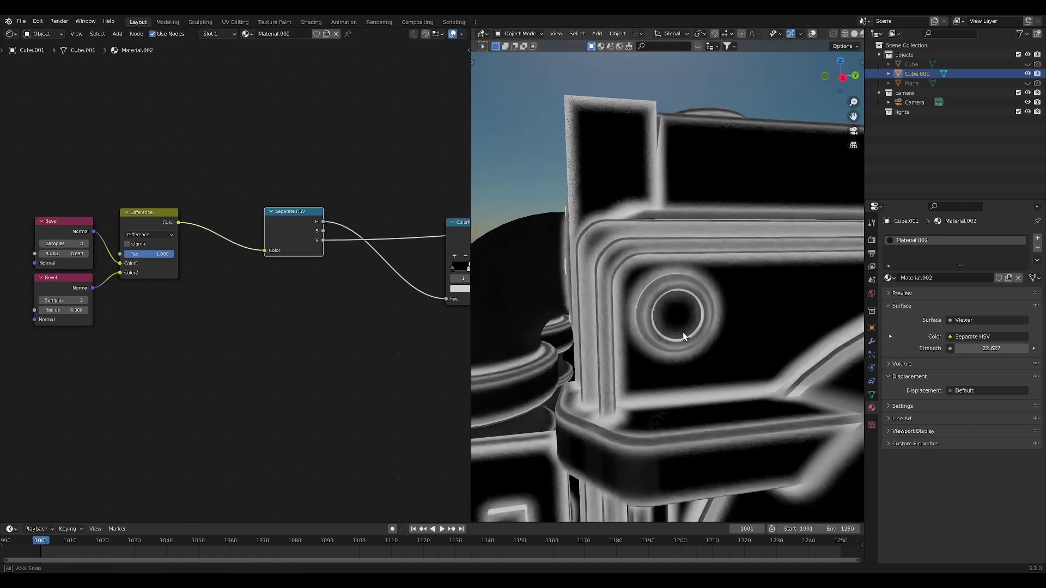
scroll(684, 336, up, 1)
middle_drag(381, 305, 347, 303)
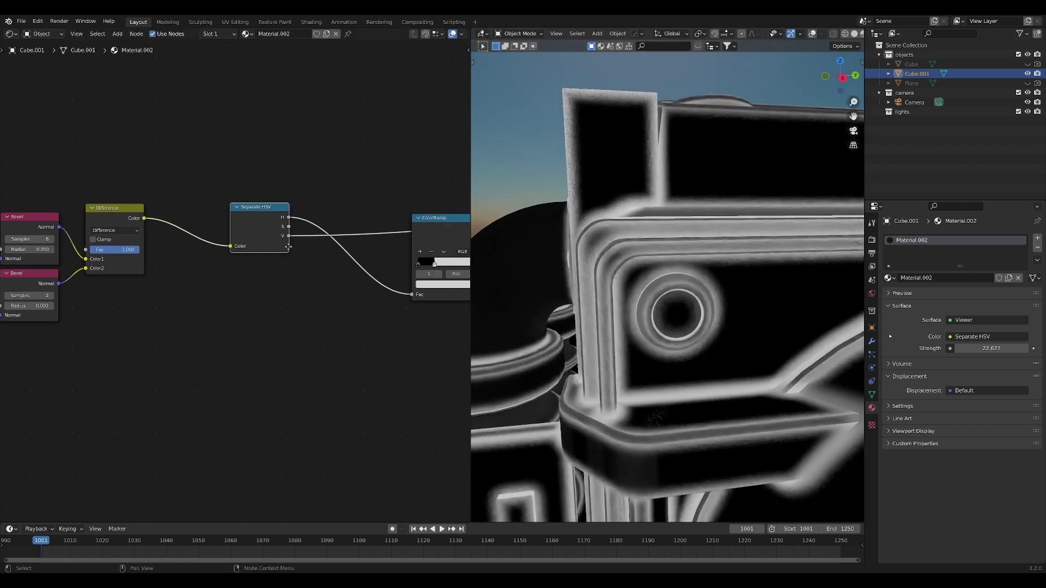
middle_drag(347, 303, 283, 300)
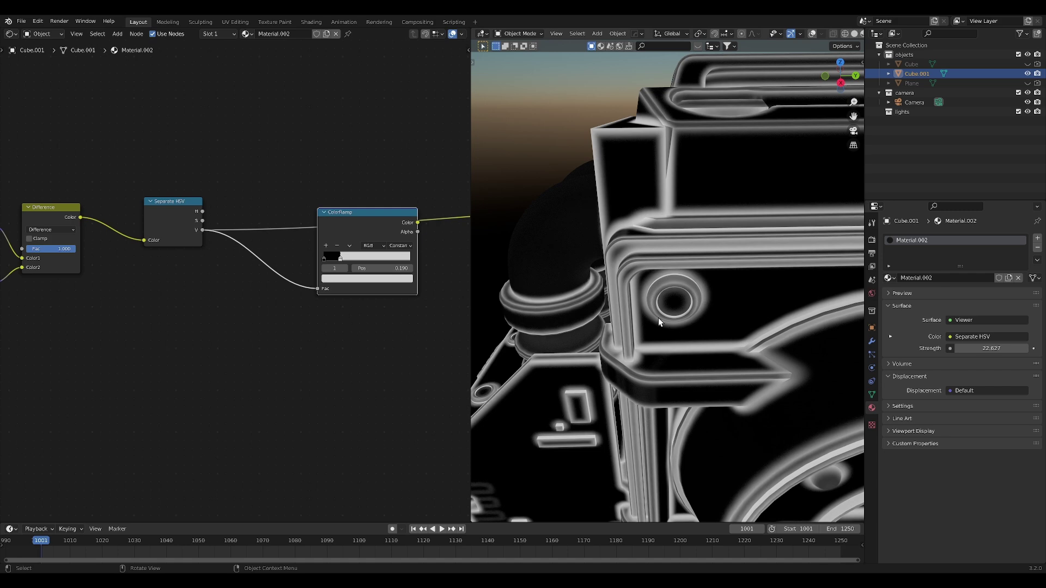
Set the ColorRamp's white stop to position 0.434 and preview the ramp on the model
middle_drag(658, 318, 671, 284)
scroll(671, 284, up, 3)
mouse_move(329, 223)
mouse_down()
mouse_move(300, 196)
mouse_move(328, 198)
mouse_move(327, 226)
mouse_move(347, 225)
mouse_move(338, 225)
mouse_up()
ctrl+shift+click(330, 202)
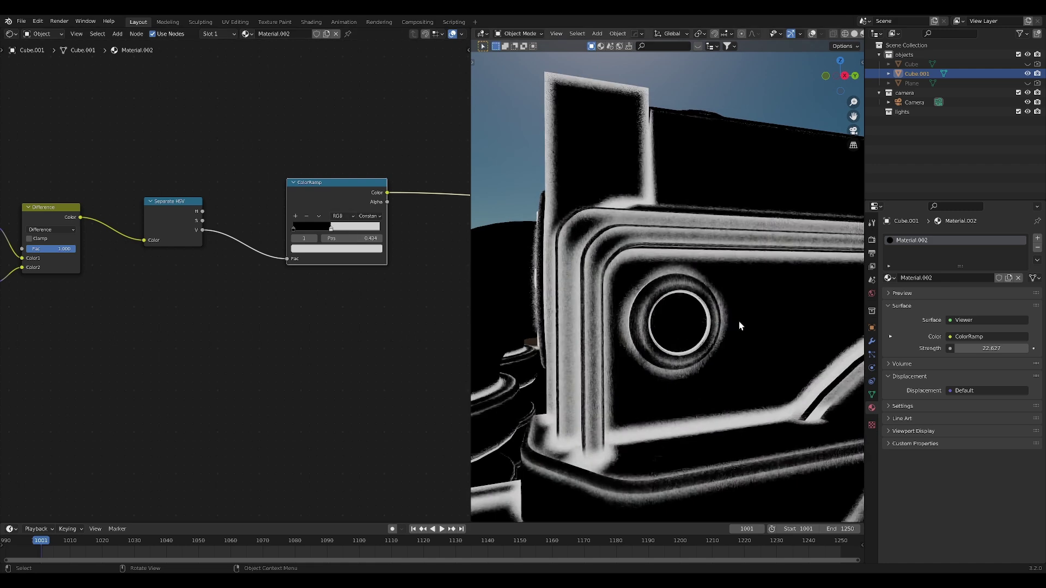
Connect the ColorRamp's Color to the Principled BSDF's Metallic input and preview the Principled BSDF
scroll(733, 310, down, 2)
scroll(733, 309, down, 5)
shift+middle_drag(694, 303, 654, 293)
scroll(693, 304, down, 3)
middle_drag(726, 300, 684, 329)
middle_drag(238, 298, 64, 301)
scroll(235, 289, down, 1)
mouse_move(215, 202)
mouse_down()
mouse_move(371, 352)
mouse_move(371, 325)
mouse_up()
ctrl+shift+click(410, 244)
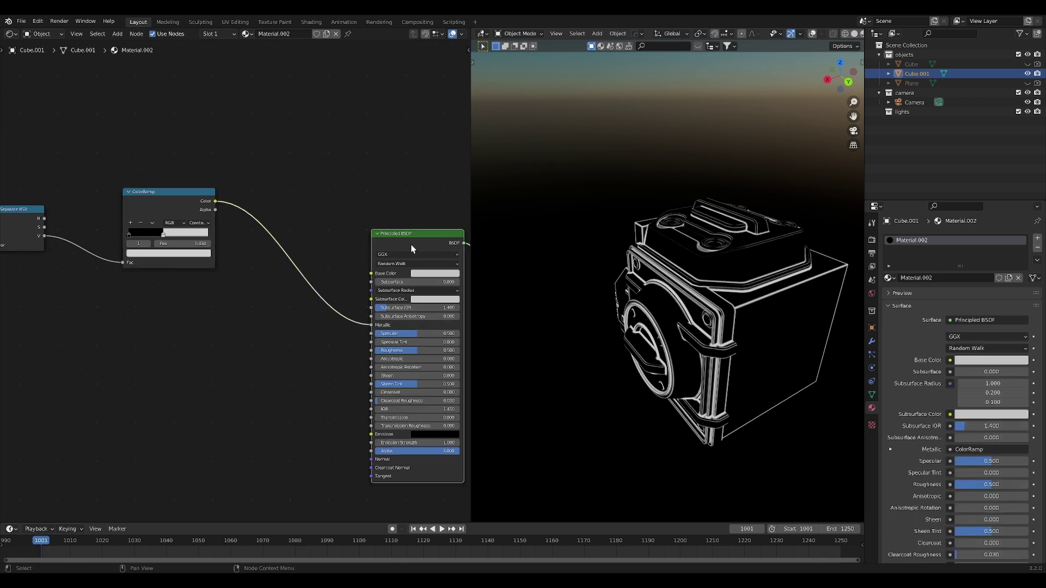
Add a second ColorRamp driven by the first ramp's Color and connect its Color to the Principled BSDF's Base Color
shift+middle_drag(858, 310, 747, 318)
scroll(751, 315, up, 6)
scroll(746, 319, down, 3)
drag(185, 203, 191, 277)
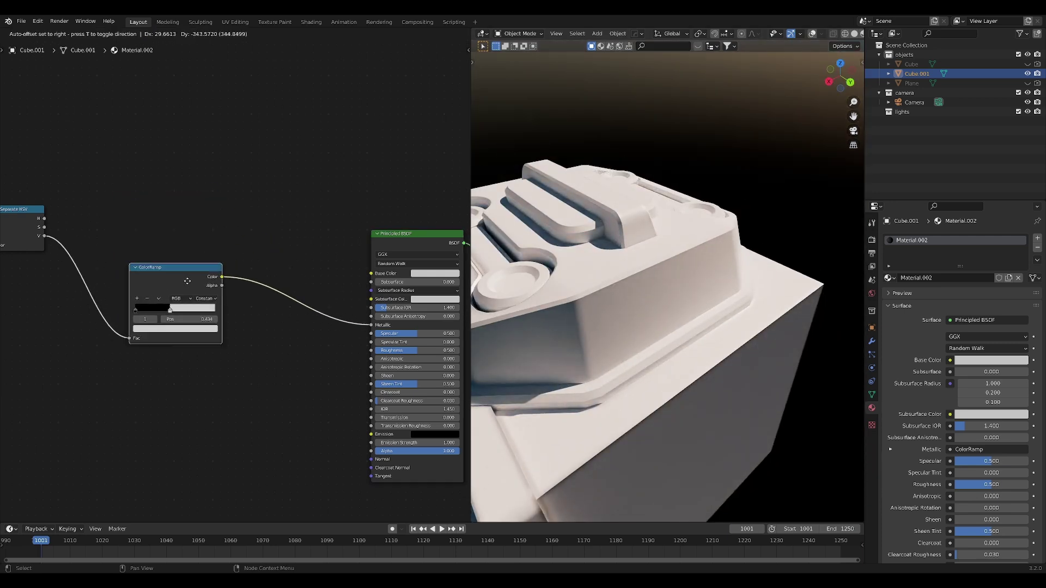
key(Return)
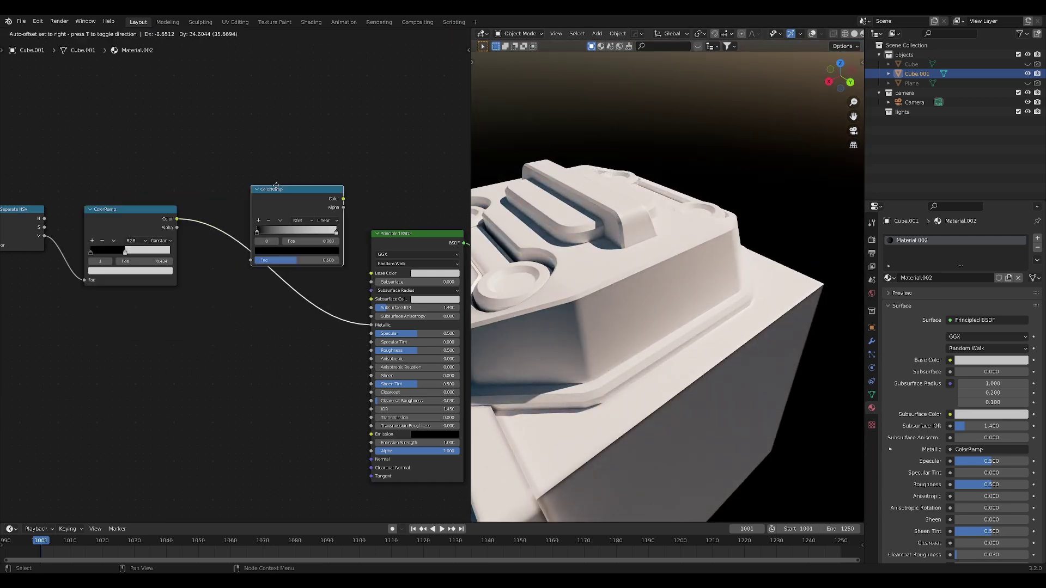
click(262, 176)
drag(177, 218, 241, 234)
drag(333, 173, 370, 272)
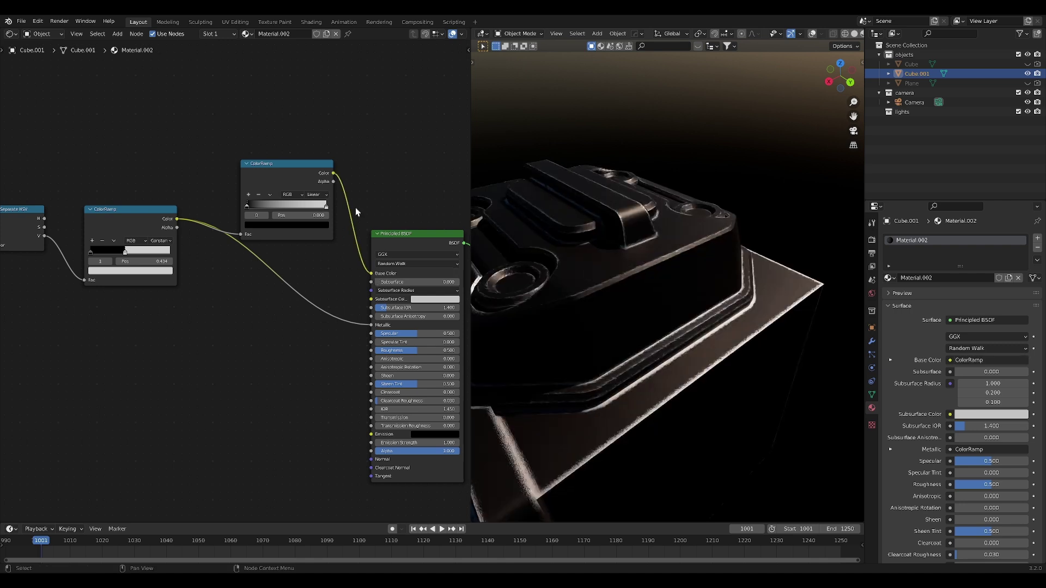
Recolor the second ColorRamp's black stop to a dark teal as the paint color
scroll(256, 199, up, 2)
click(275, 212)
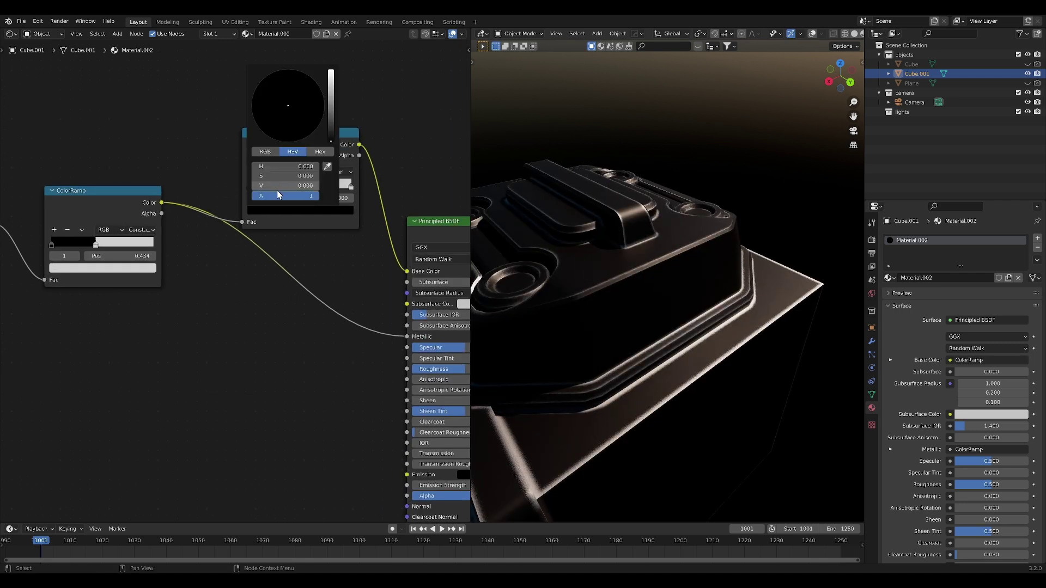
drag(275, 185, 294, 186)
drag(288, 124, 265, 118)
drag(270, 186, 276, 186)
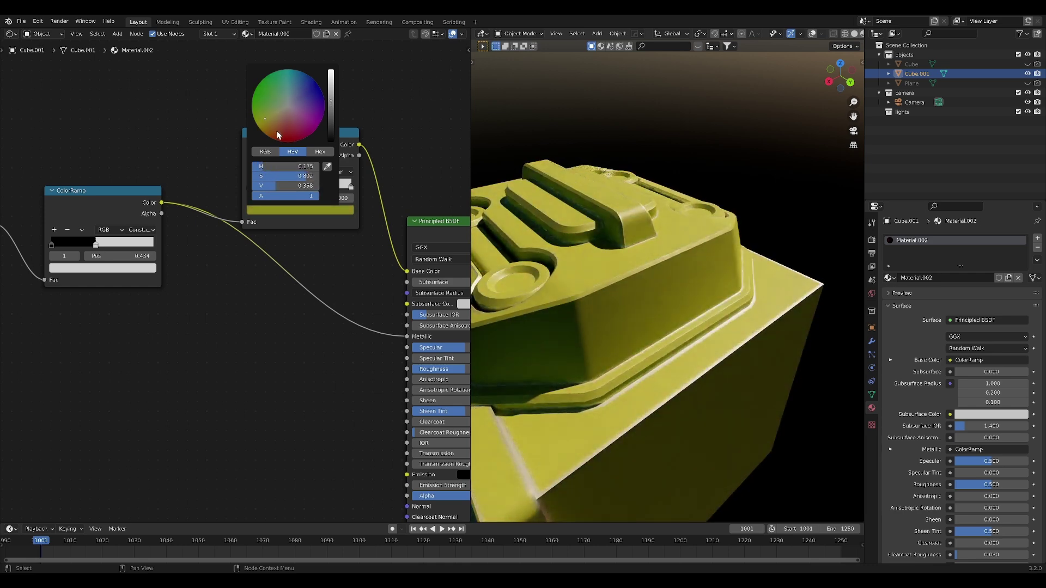
drag(267, 119, 266, 121)
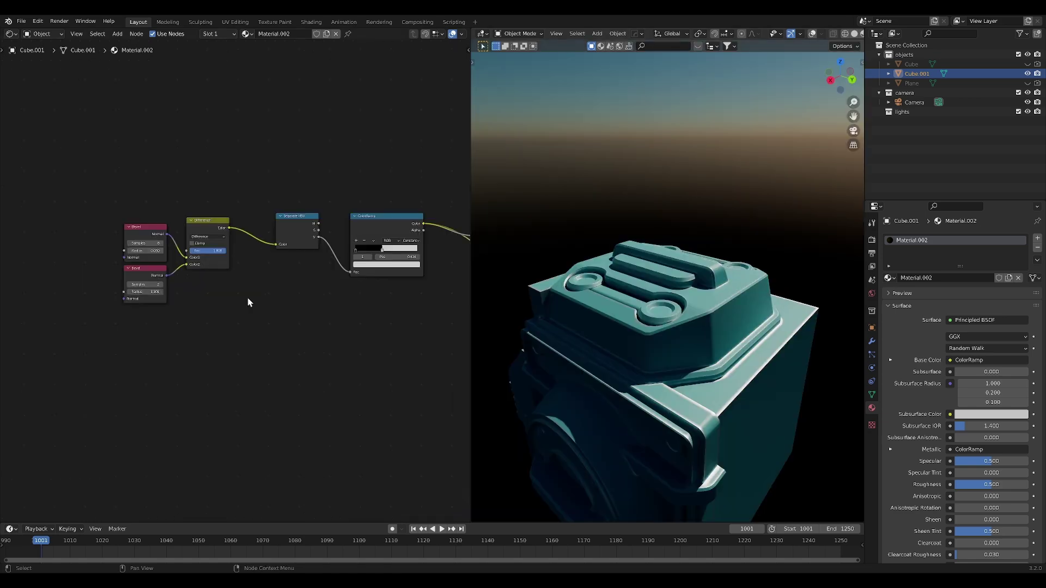
Add an Image Texture node in the empty space ahead of the two Bevel nodes
middle_drag(98, 291, 219, 292)
scroll(218, 286, up, 6)
middle_drag(193, 226, 269, 243)
key(shift+a)
click(270, 243)
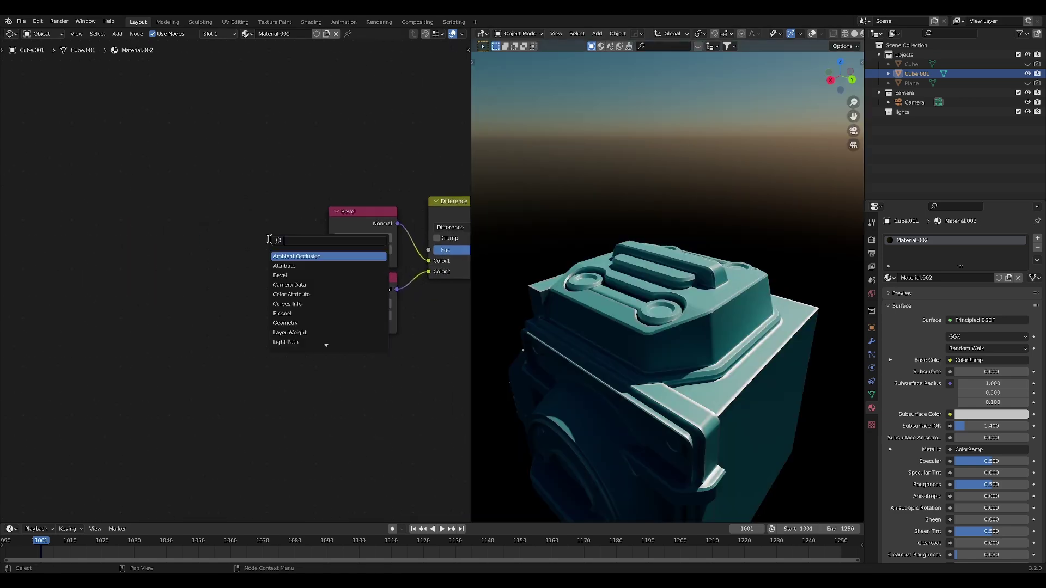
text(image)
key(Return)
click(216, 235)
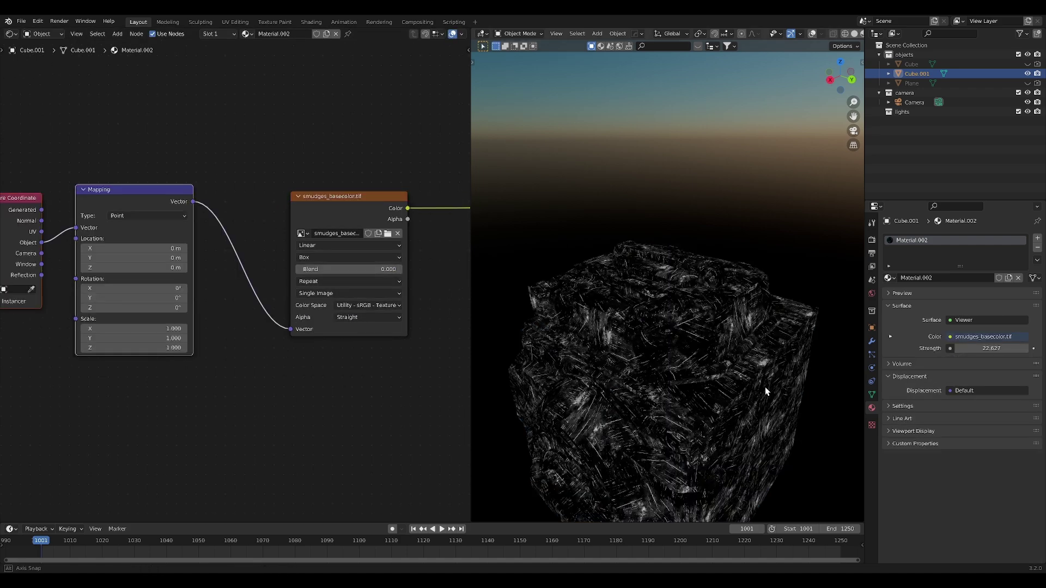
Connect the smudge texture's Color to the Radius input of the 8-sample Bevel node and inspect the worn edges
middle_drag(764, 386, 762, 343)
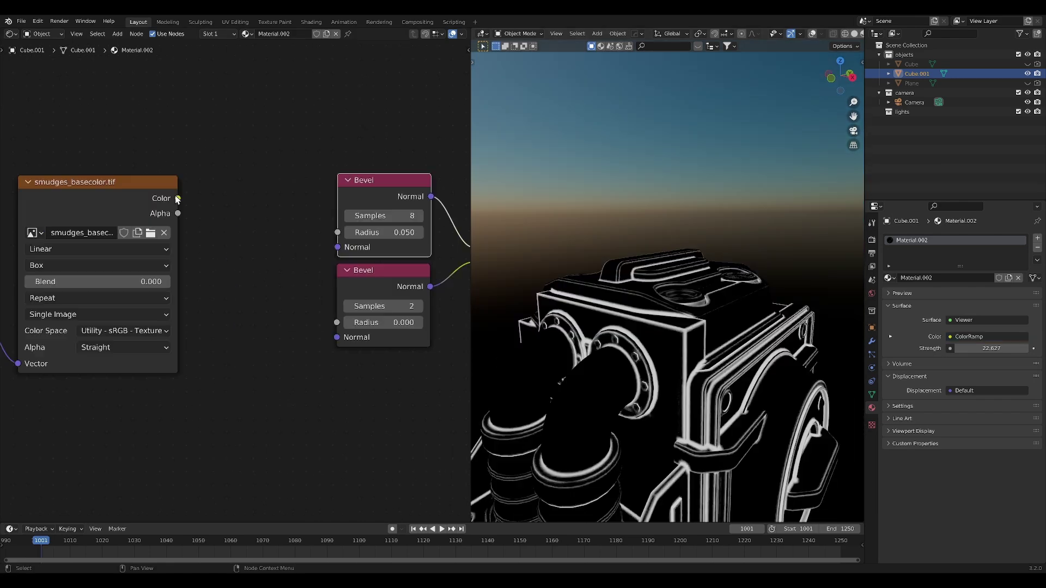
drag(178, 199, 337, 232)
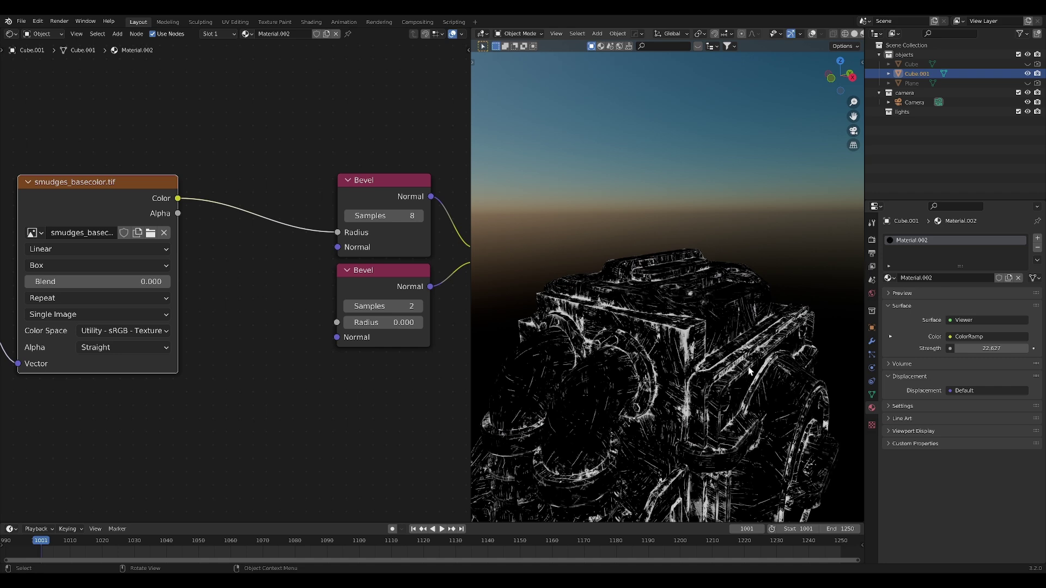
middle_drag(751, 371, 669, 373)
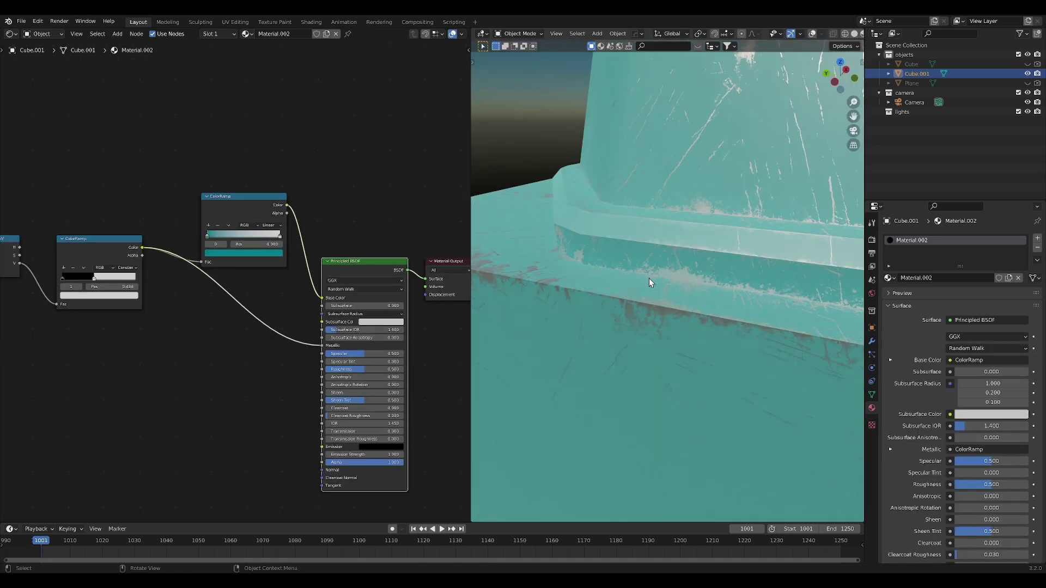
middle_drag(577, 270, 616, 241)
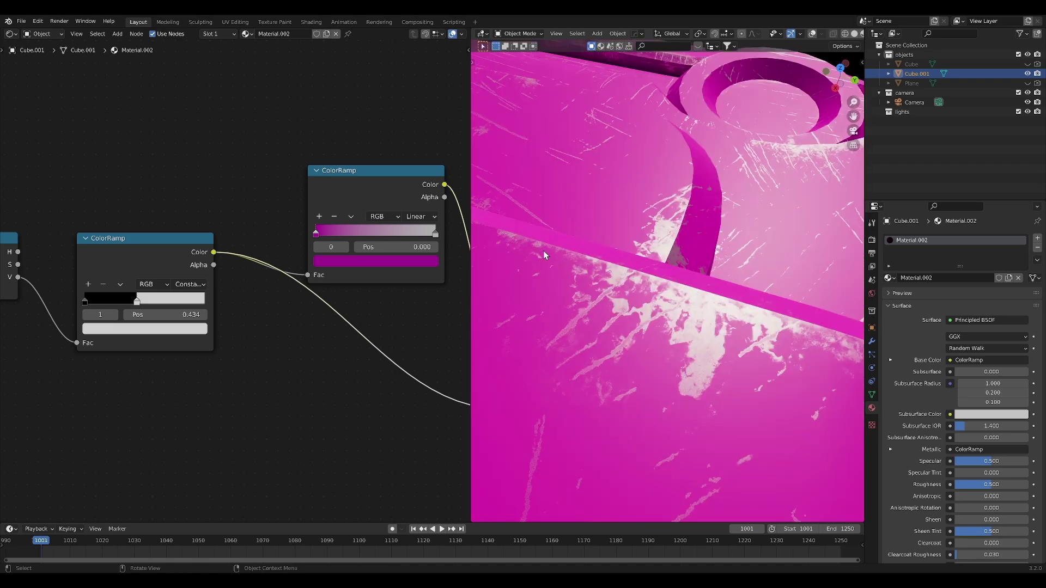
Add a Map Range node between the smudge texture's Color and the Bevel node's Radius
scroll(342, 258, down, 1)
middle_drag(341, 258, 396, 268)
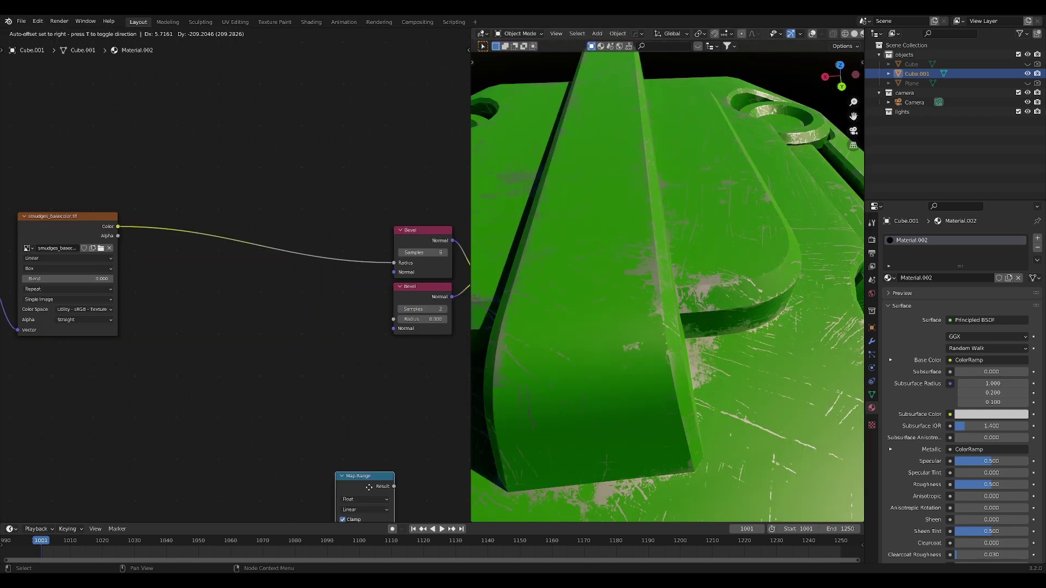
drag(369, 487, 275, 221)
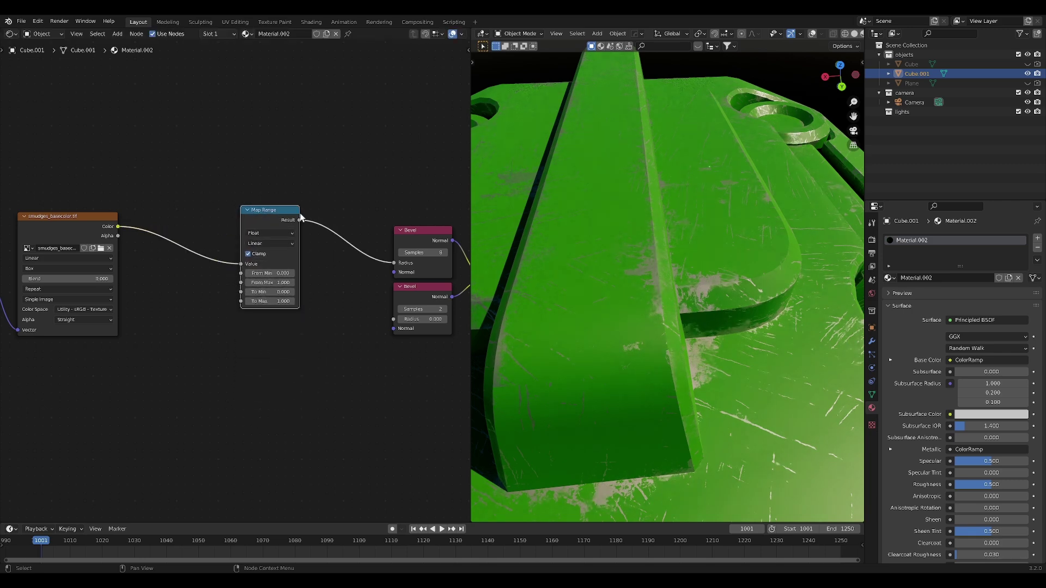
Set the Map Range node's To Min to 0.01, undoing a trial increase of To Max, and inspect the edge wear
scroll(297, 248, up, 5)
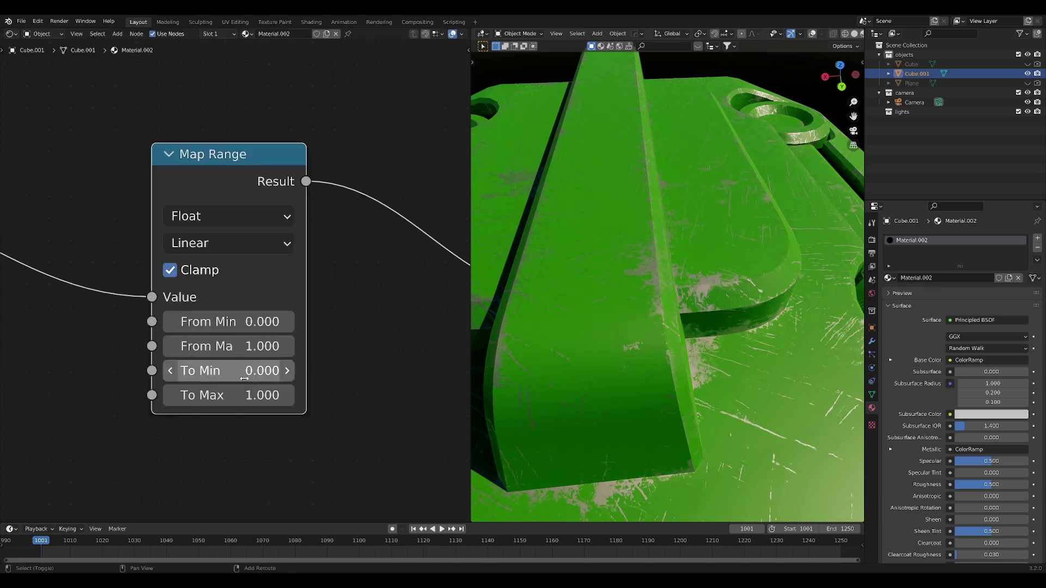
mouse_move(244, 379)
mouse_down()
mouse_move(268, 379)
mouse_move(238, 379)
mouse_move(247, 393)
mouse_move(327, 394)
mouse_up()
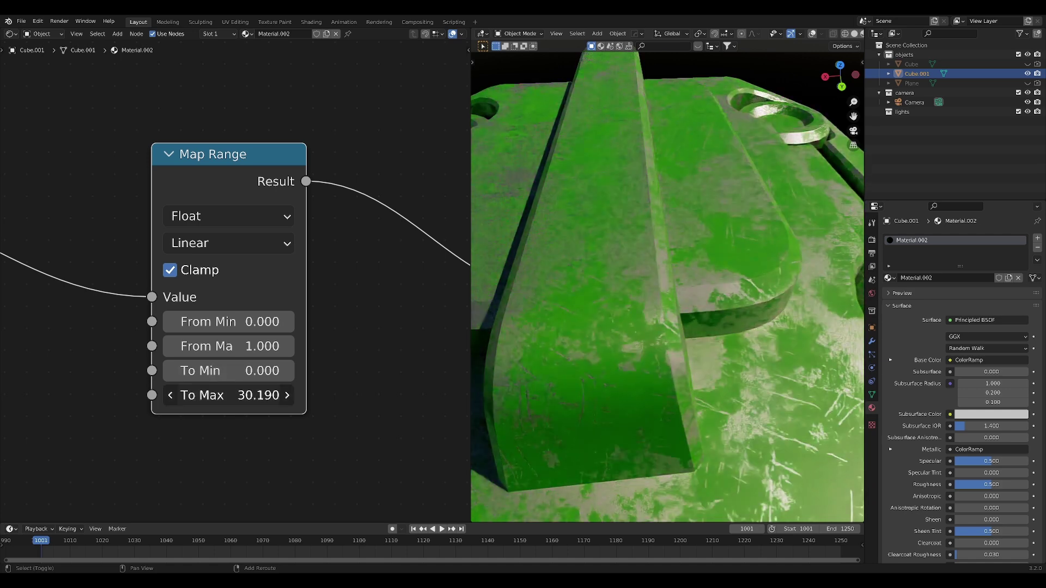
key(ctrl+z)
double_click(229, 370)
text(.01)
key(Return)
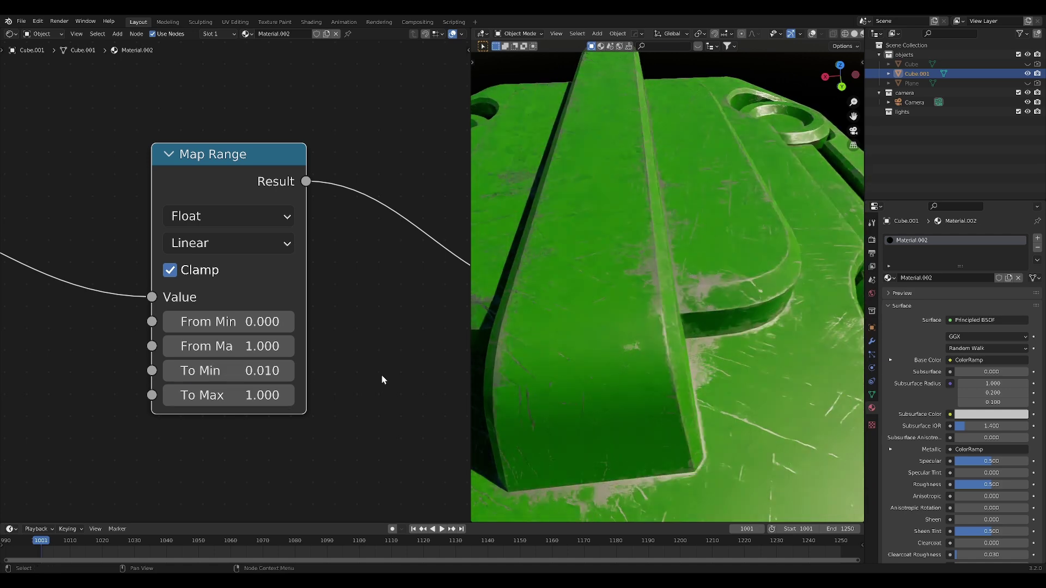
middle_drag(665, 333, 615, 390)
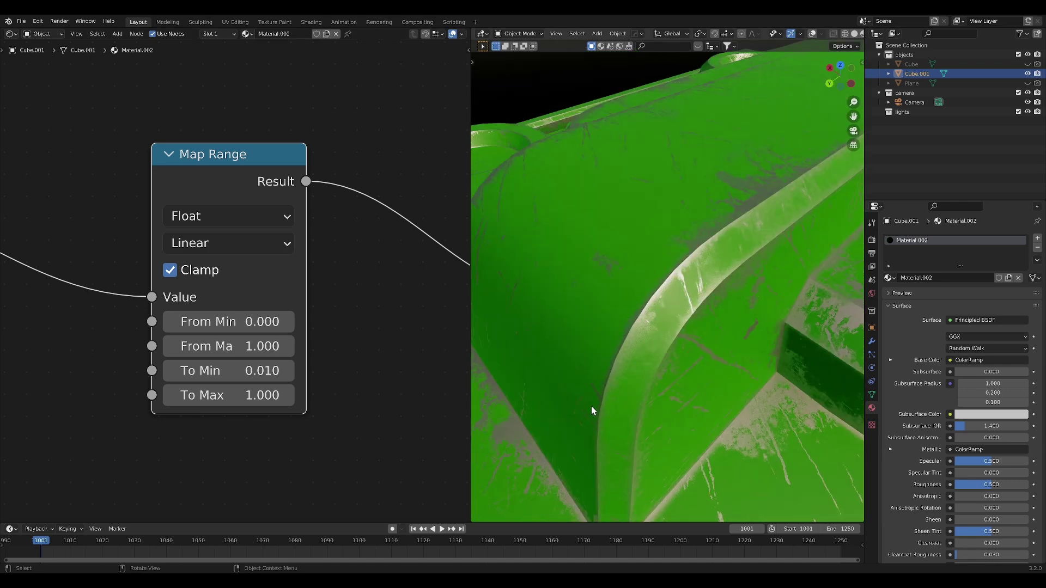
middle_drag(594, 361, 665, 355)
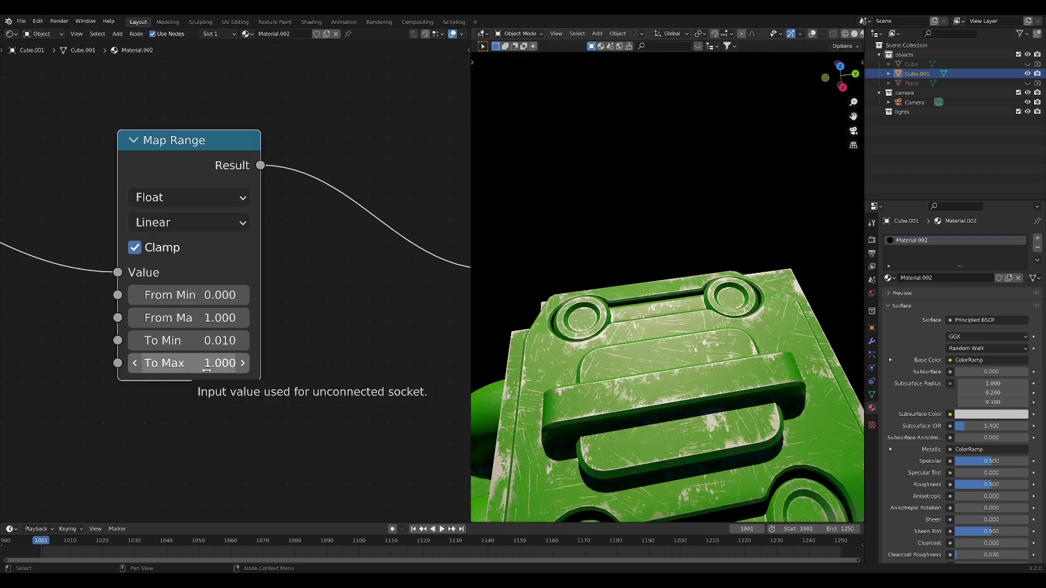
Try 0.5 as the Map Range node's To Max
double_click(185, 363)
text(.5)
key(Return)
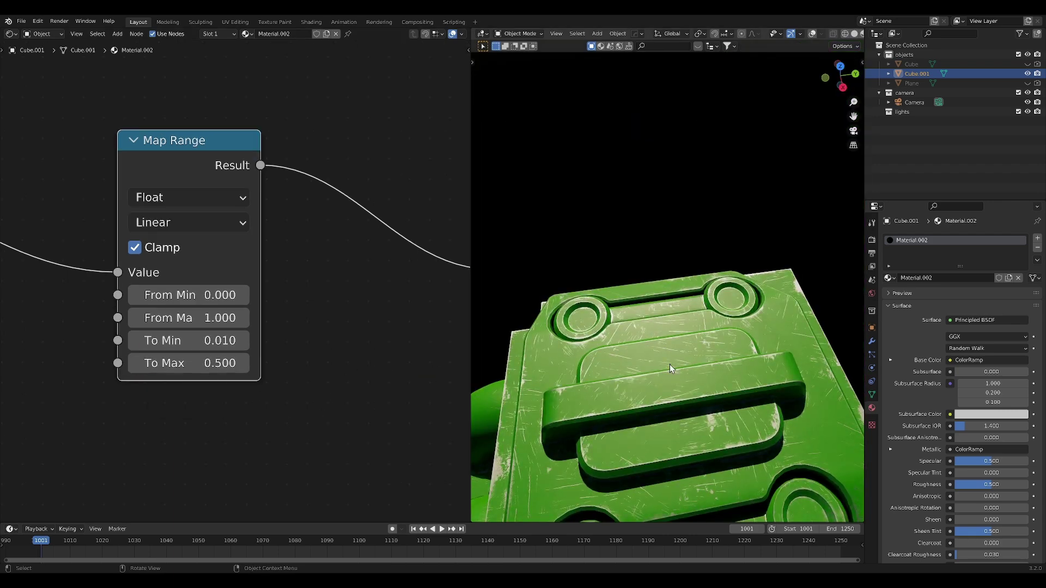
Set the Map Range node's To Max to 0.2
double_click(240, 362)
key(BackSpace)
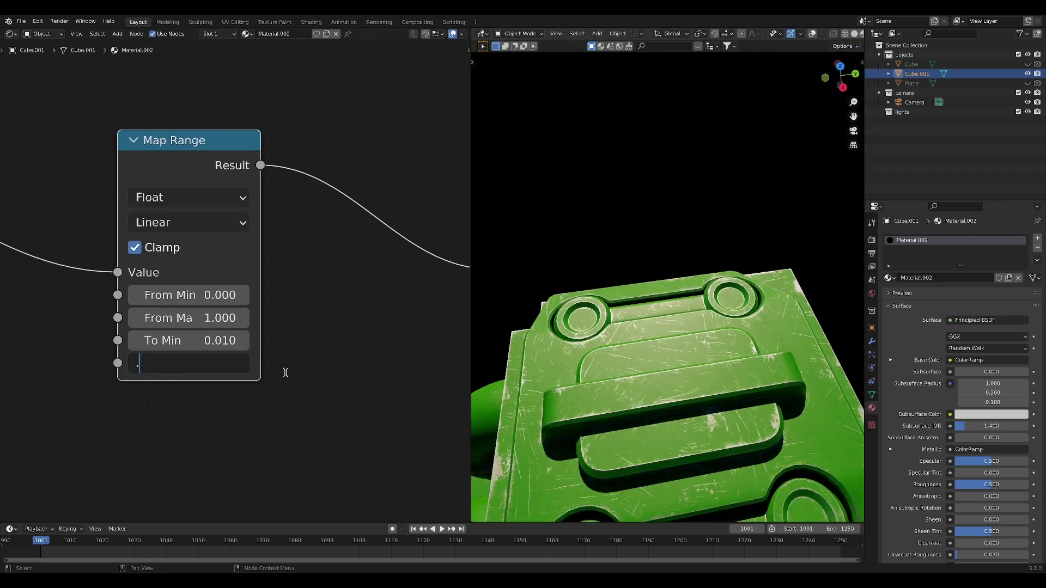
text(.2)
key(Return)
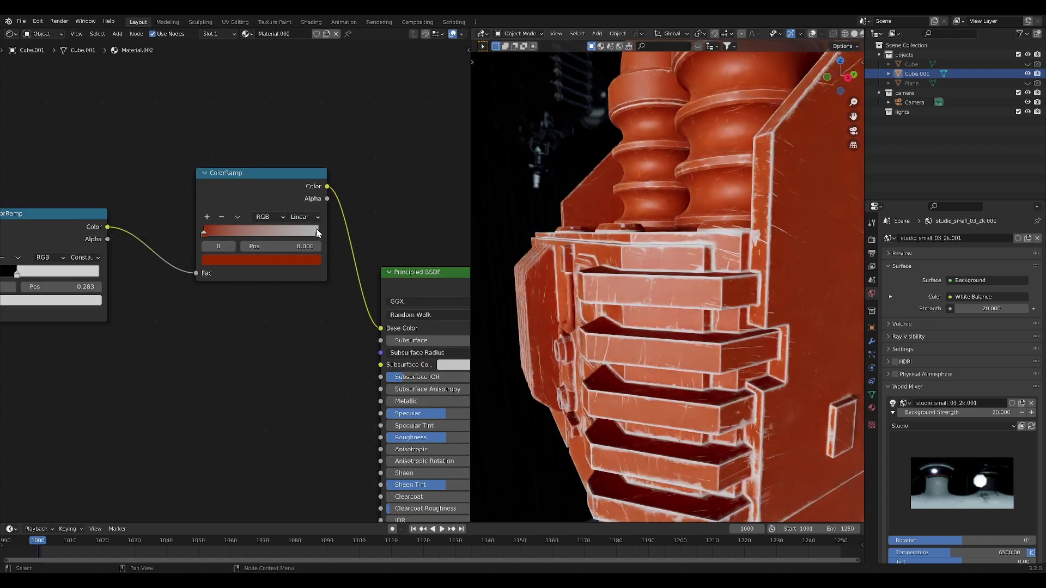
Line up the paint ColorRamp with the mask ramp and recolor its light end stop to crimson
drag(278, 192, 251, 232)
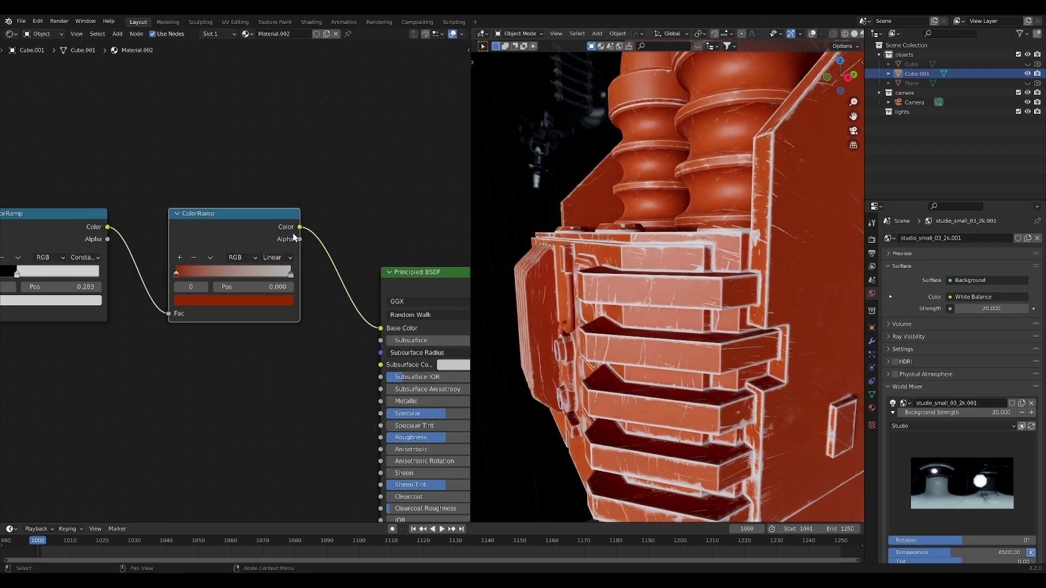
click(283, 272)
click(230, 301)
drag(185, 262, 219, 266)
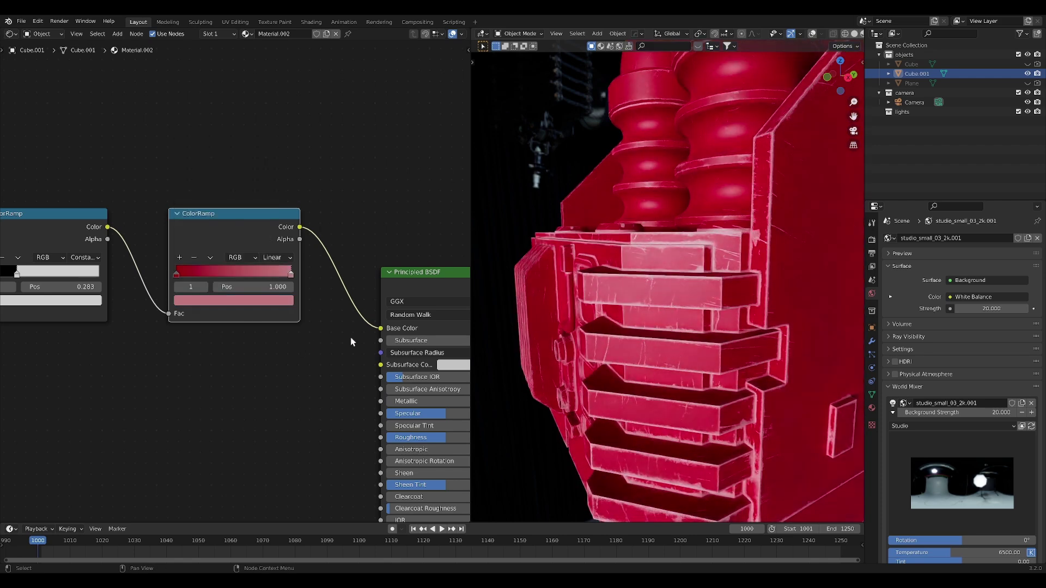
middle_drag(351, 338, 305, 336)
click(188, 298)
drag(174, 262, 196, 265)
middle_drag(703, 293, 630, 291)
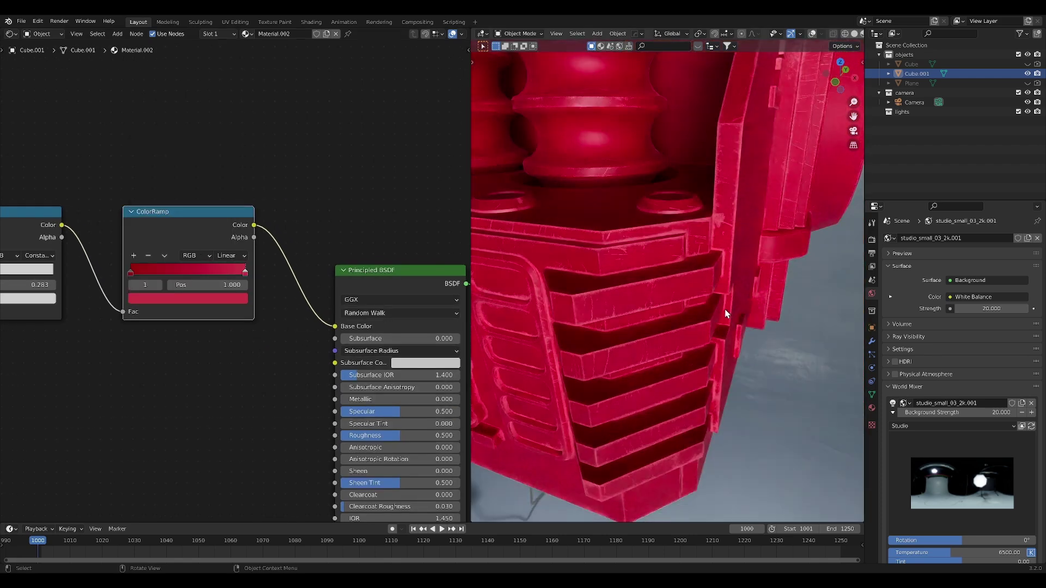
Move the Principled BSDF and Material Output nodes horizontally away from the paint ColorRamp to free up space
middle_drag(239, 323, 181, 310)
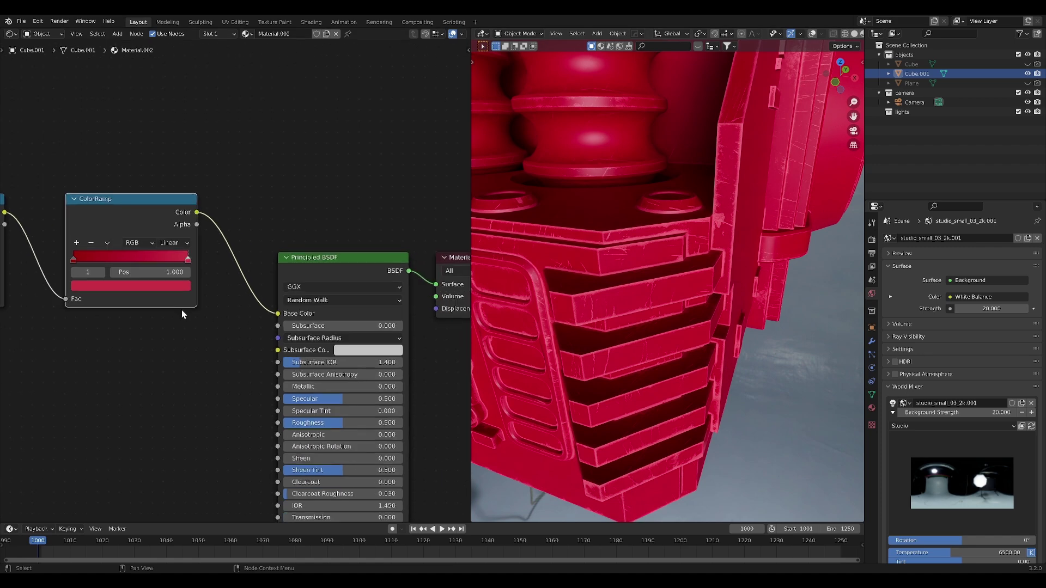
scroll(238, 289, down, 3)
middle_drag(249, 253, 231, 245)
scroll(221, 239, down, 5)
drag(229, 229, 372, 340)
key(g)
key(x)
click(424, 318)
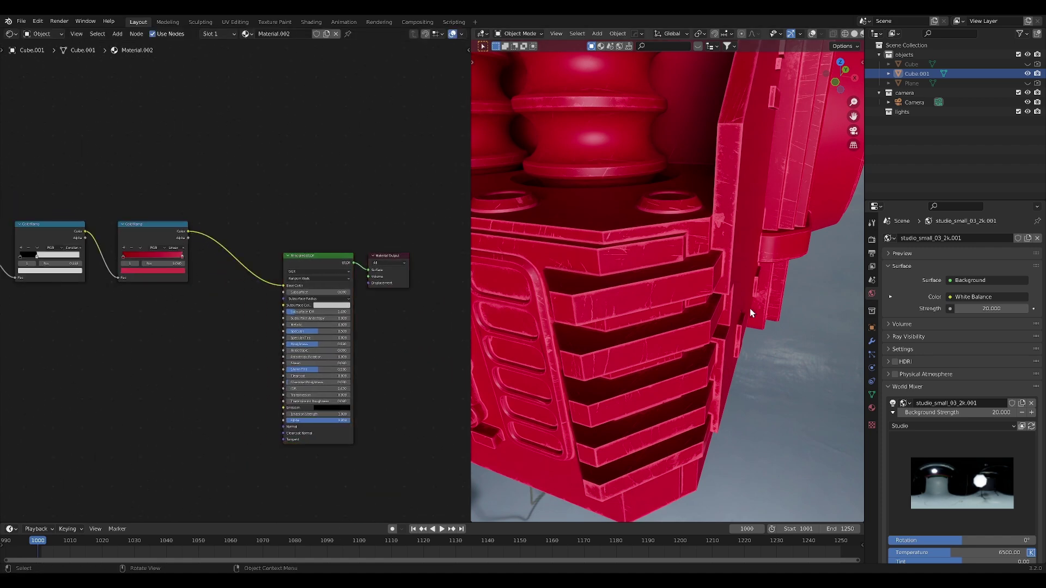
Insert a Hue Saturation Value node between the paint ColorRamp and the Principled BSDF and set its Hue to 0.9
middle_drag(750, 308, 665, 342)
scroll(709, 340, down, 5)
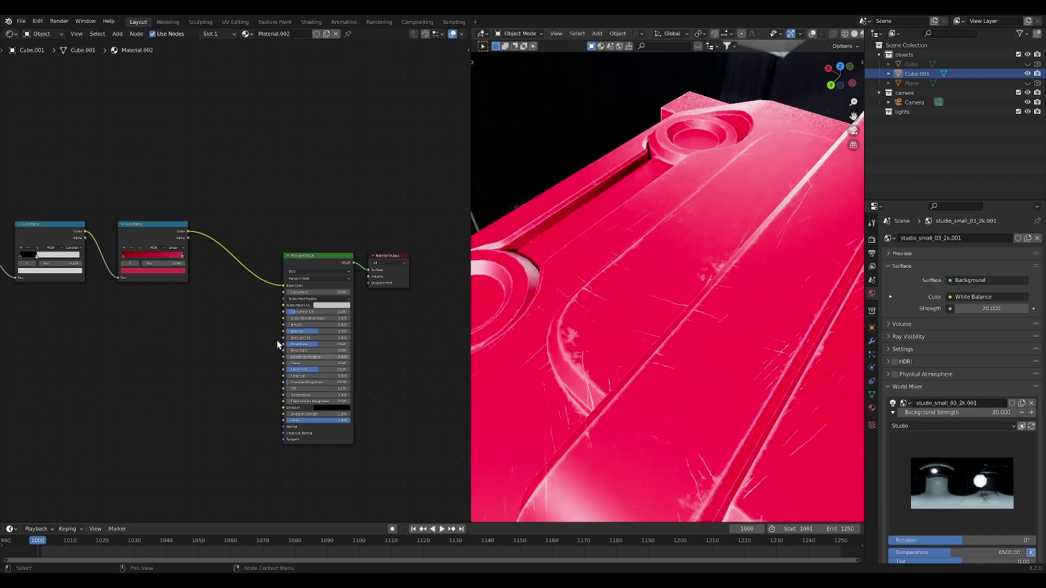
scroll(237, 276, up, 6)
middle_drag(234, 233, 241, 257)
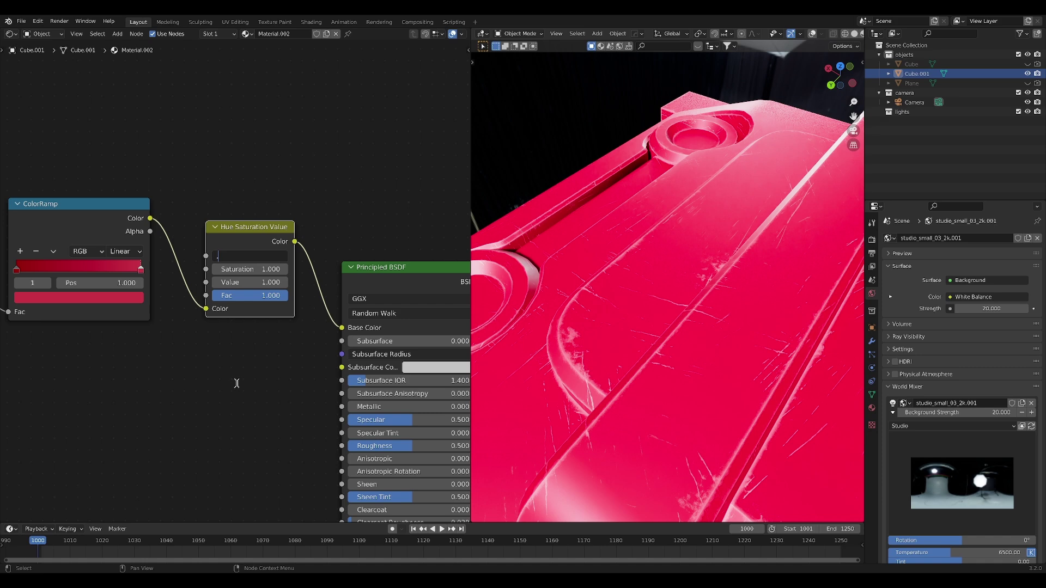
text(.9)
key(Return)
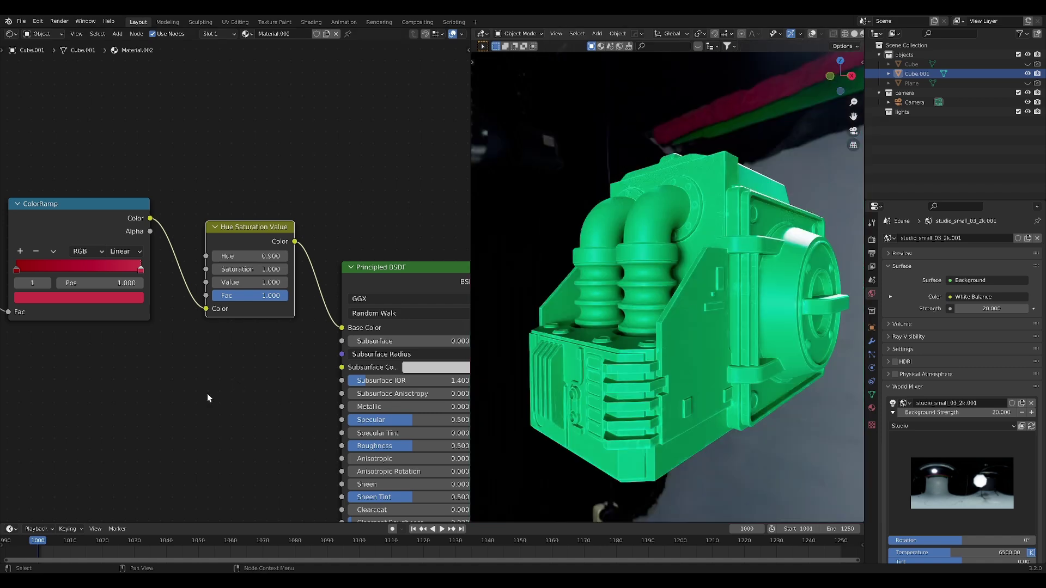
Recolor the paint ColorRamp's end stop to a pale pink with saturation 0.346 and value 0.719
middle_drag(113, 365, 204, 362)
scroll(204, 362, up, 1)
click(211, 322)
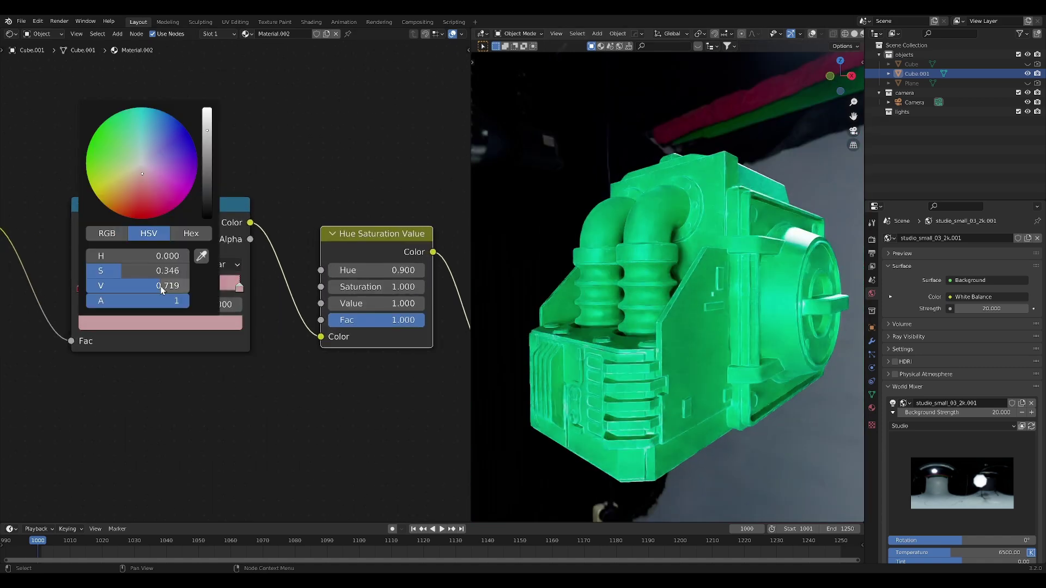
Add an Ambient Occlusion node above the Hue Saturation Value node and combine its AO with that node's Color using a Multiply mix
scroll(272, 450, down, 5)
middle_drag(218, 458, 447, 363)
scroll(447, 362, up, 2)
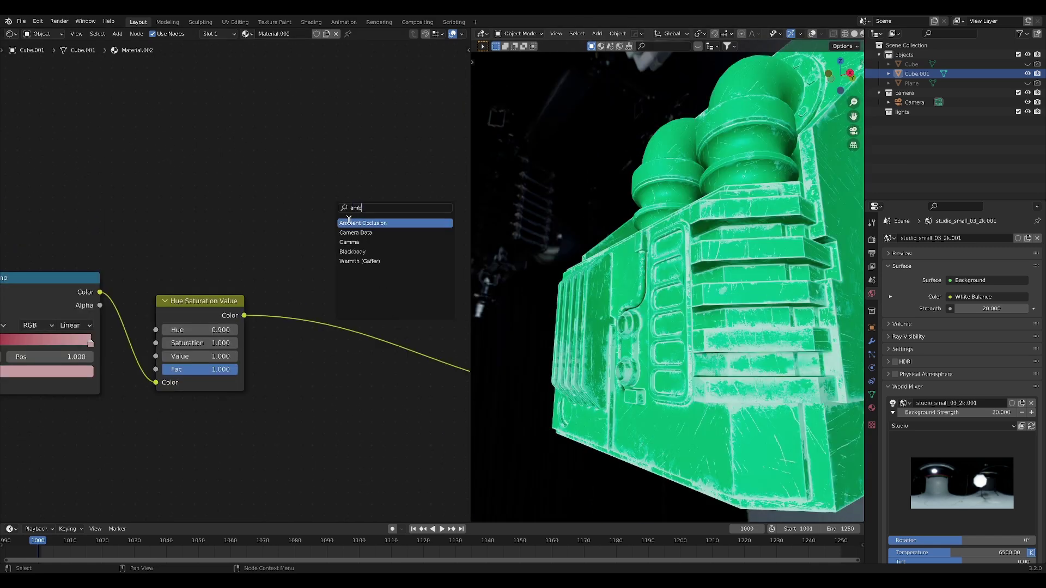
click(382, 224)
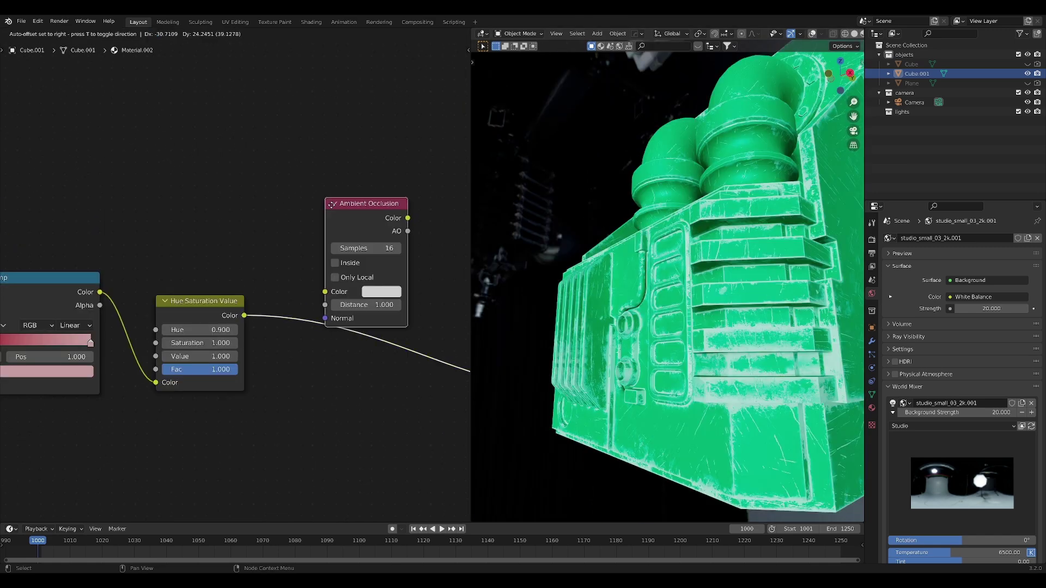
click(220, 145)
ctrl+shift+click(235, 157)
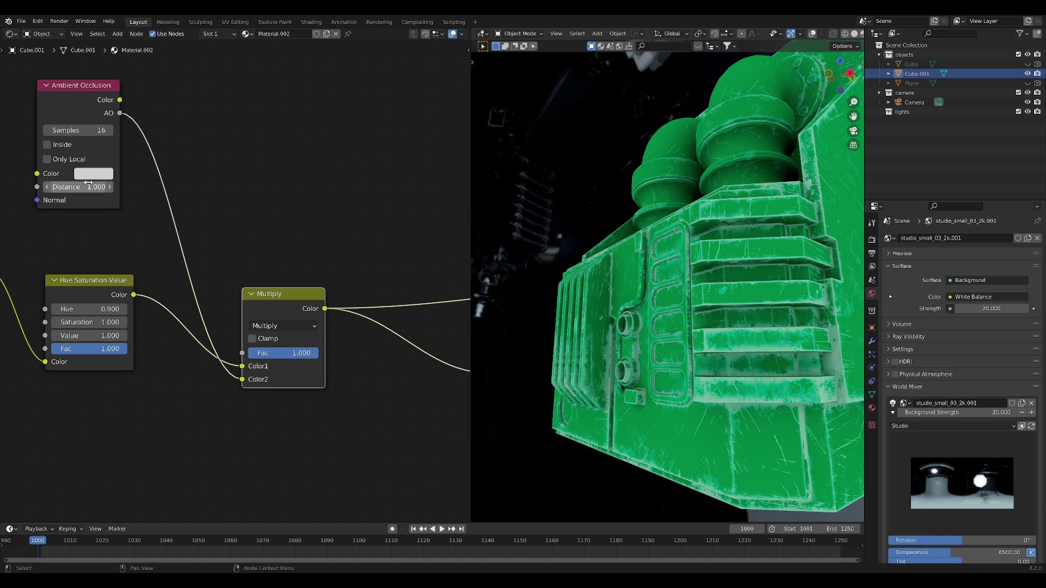
Set the Ambient Occlusion node's Distance to 0.05
click(85, 187)
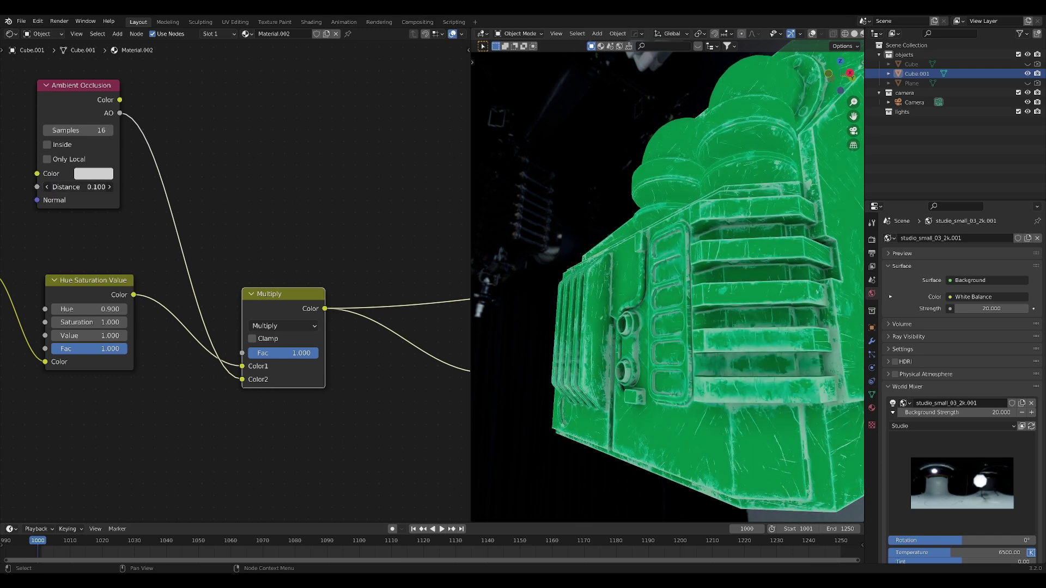
text(.05)
key(Return)
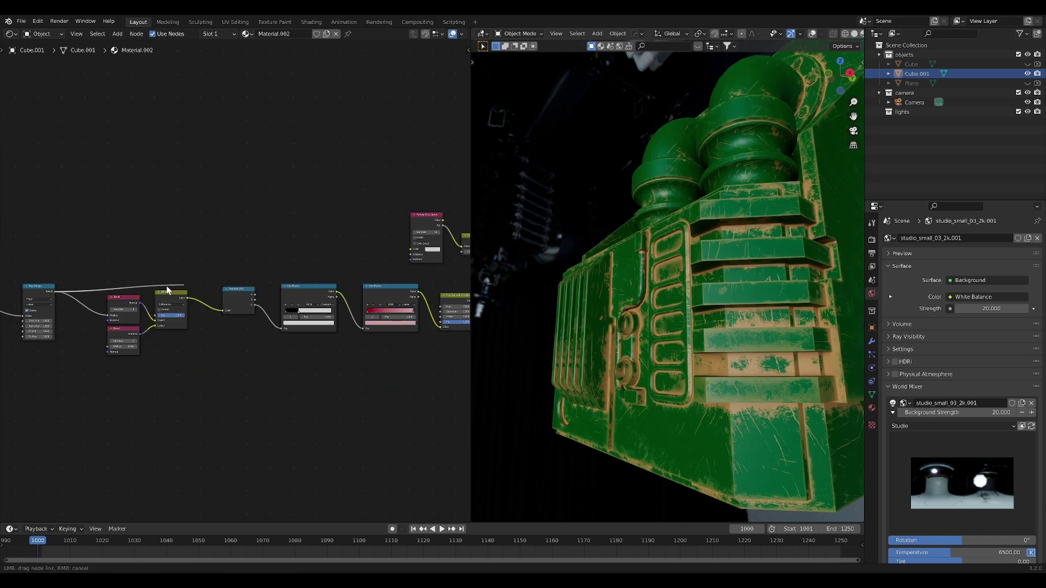
Connect the Map Range node's Result to the Ambient Occlusion node's Distance input and inspect the dirt in the crevices
drag(54, 292, 411, 254)
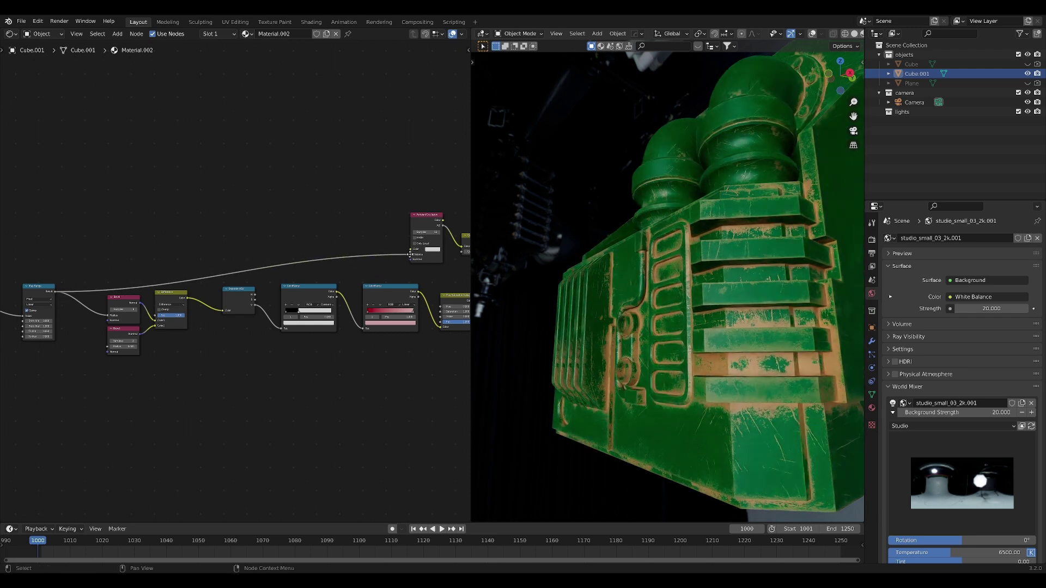
middle_drag(411, 254, 271, 260)
mouse_move(648, 325)
middle_down()
mouse_move(685, 339)
mouse_move(580, 350)
middle_up()
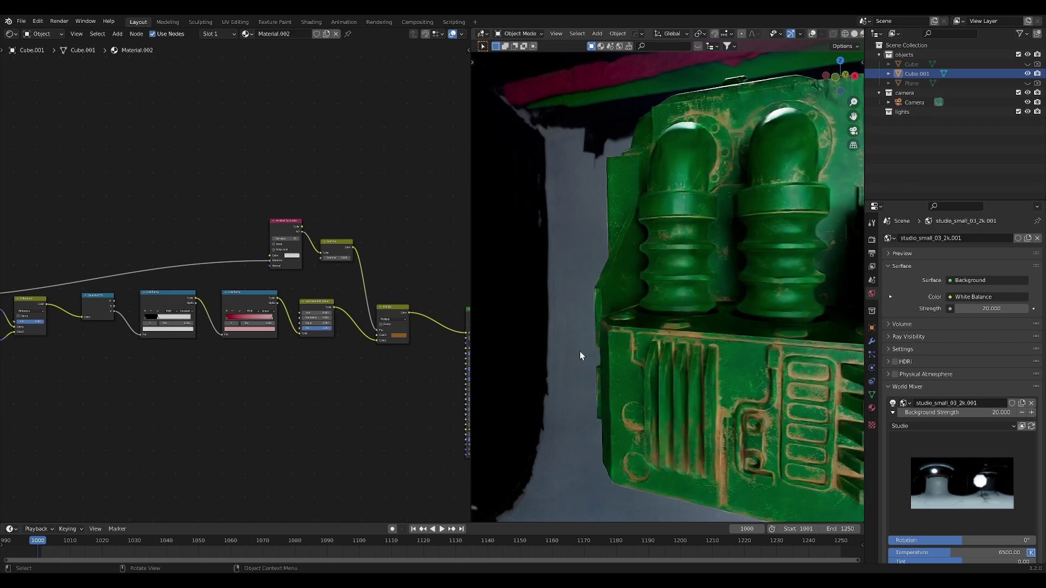
scroll(579, 351, down, 5)
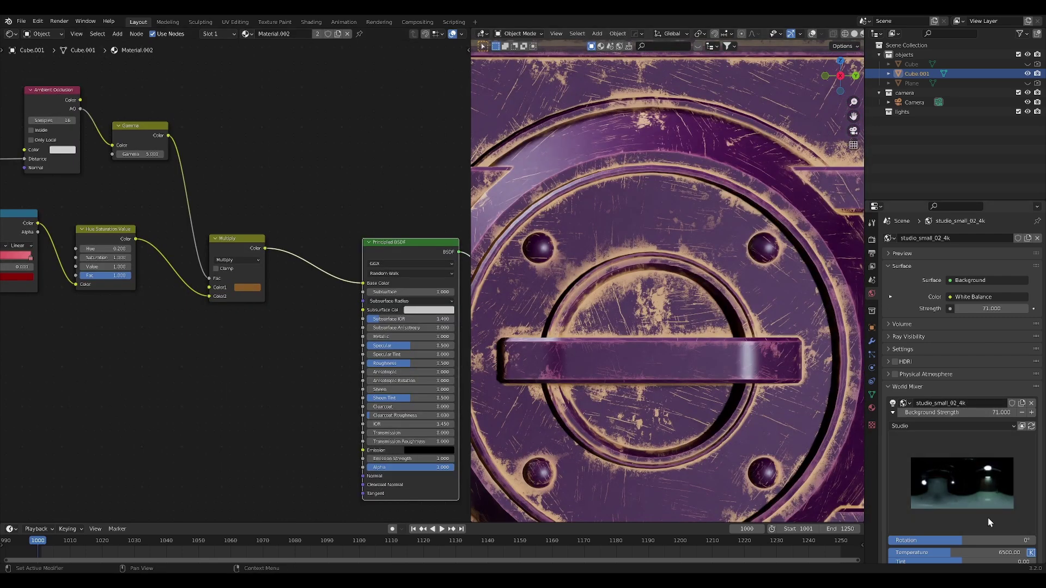
Rotate the studio HDRI environment to -34°
drag(960, 541, 946, 541)
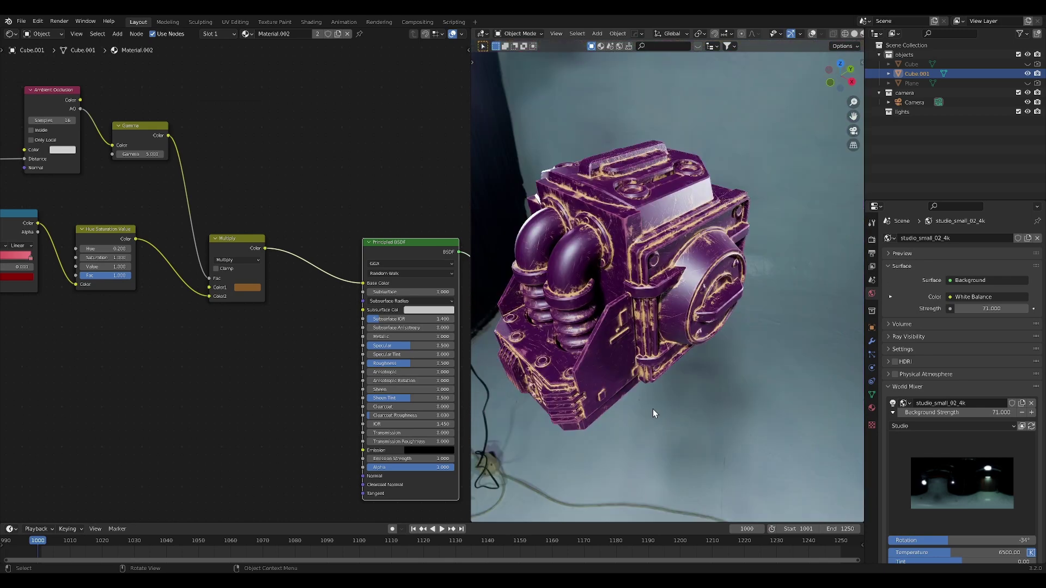
Duplicate the machine model above and behind the original, rotating the copy about 16° and shifting it to overlap the original
key(shift+d)
click(641, 176)
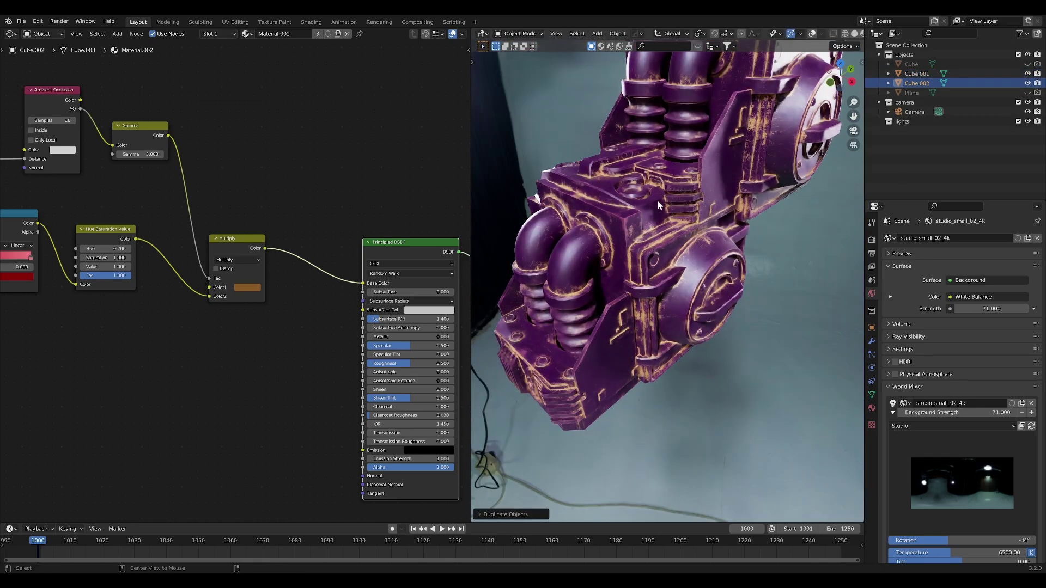
key(r)
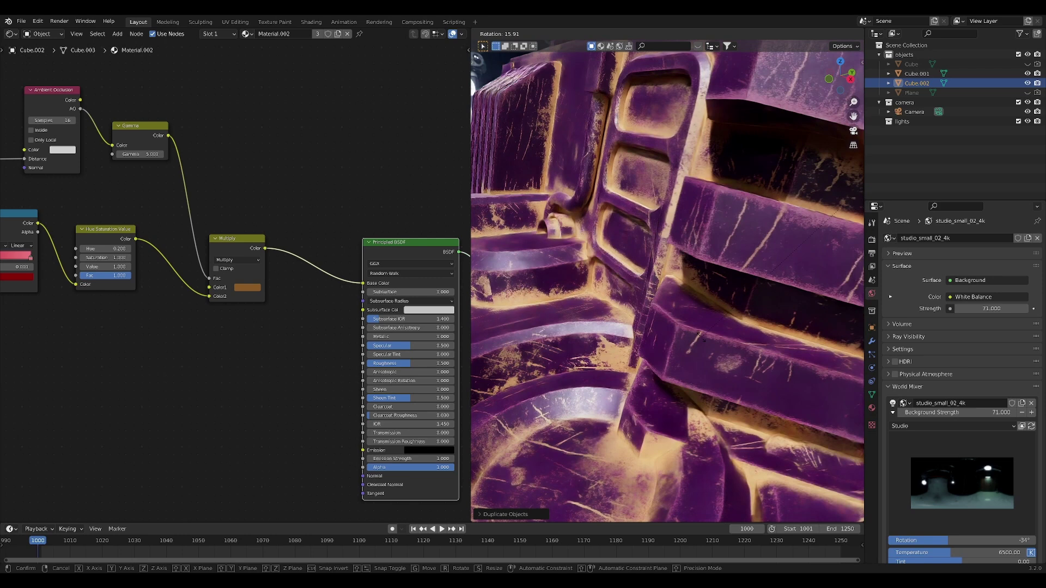
key(Return)
key(g)
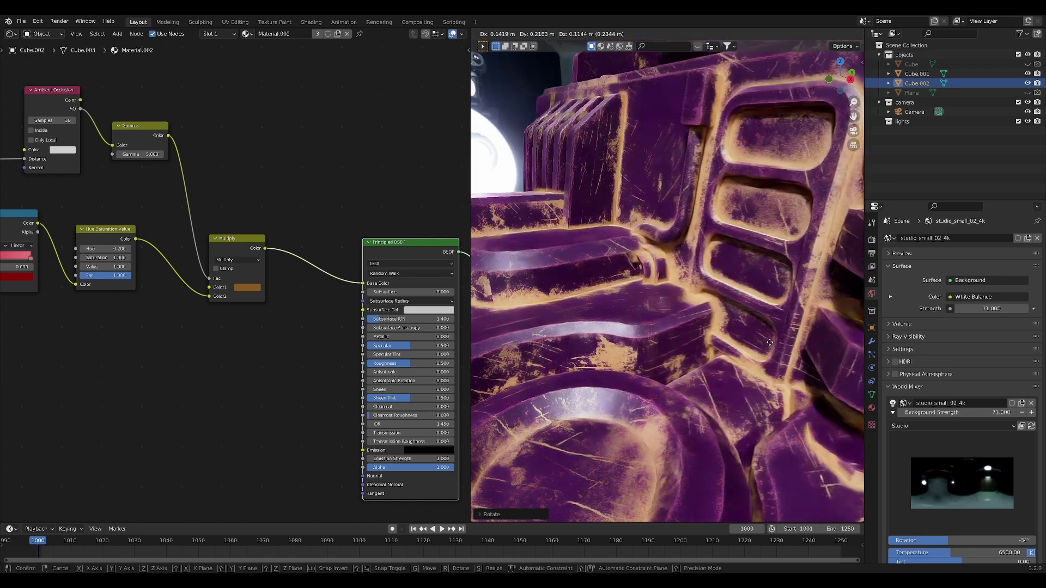
click(673, 338)
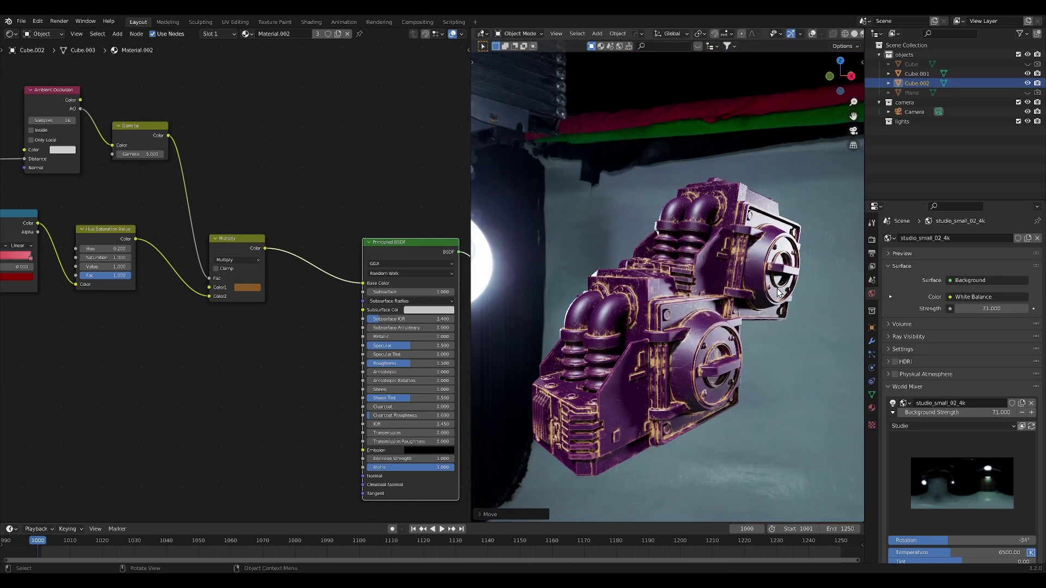